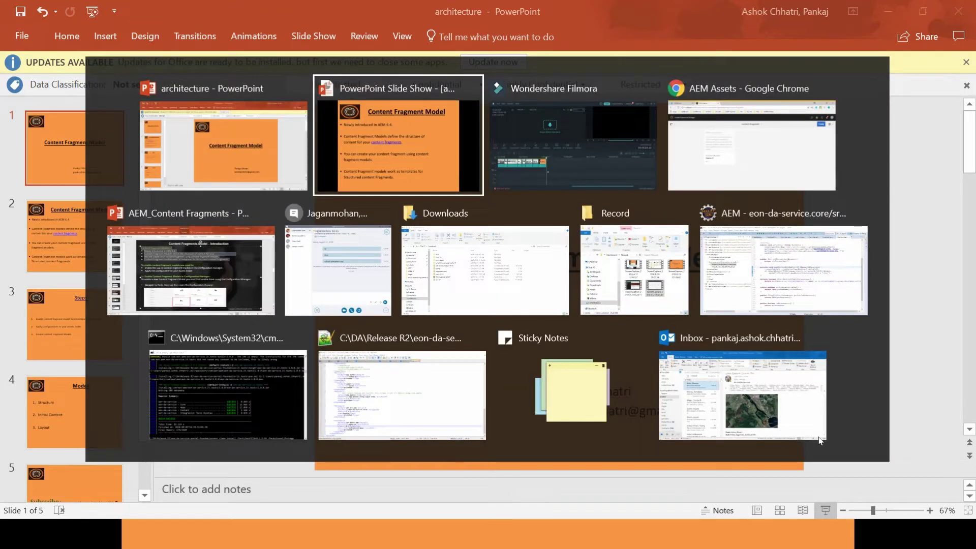
key(alt+Tab)
key(alt+Tab)
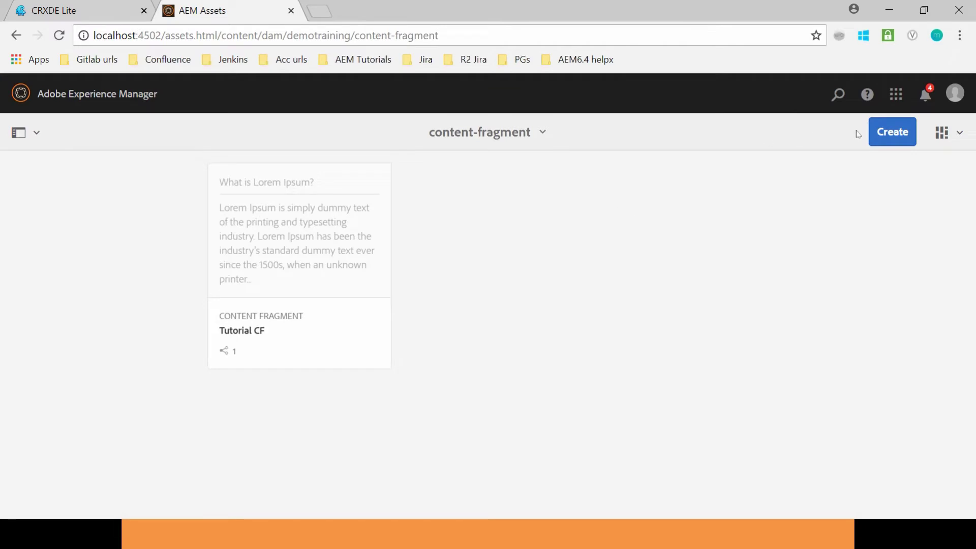
Back in AEM Assets, start a new Content Fragment from the Create menu of the content-fragment folder
click(879, 135)
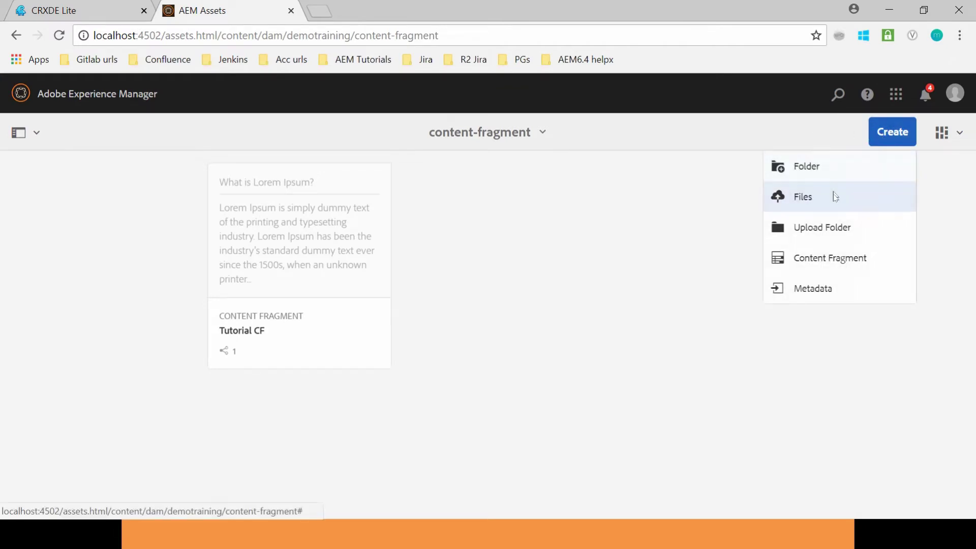
click(820, 265)
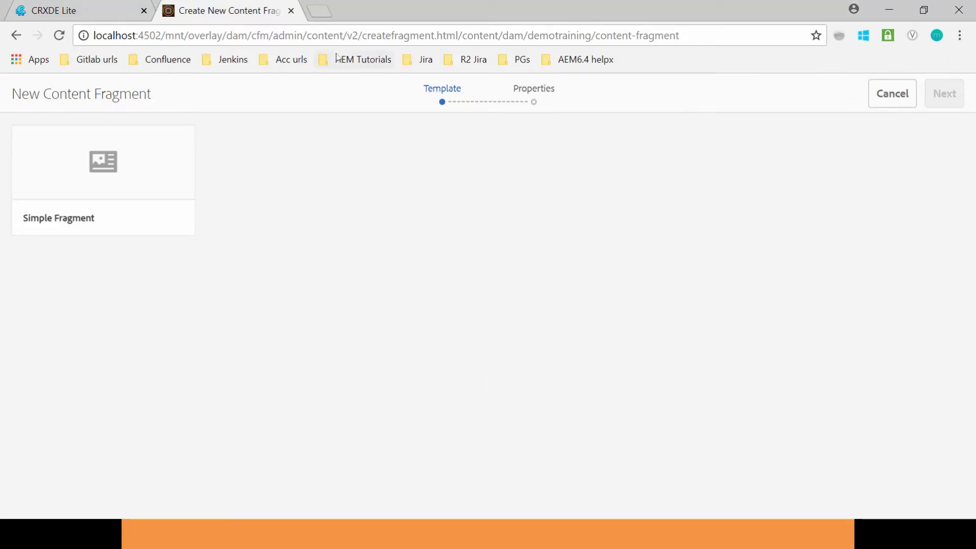
Return to the AEM start page and open the Configuration Browser under Tools
drag(162, 35, 680, 35)
key(BackSpace)
key(Return)
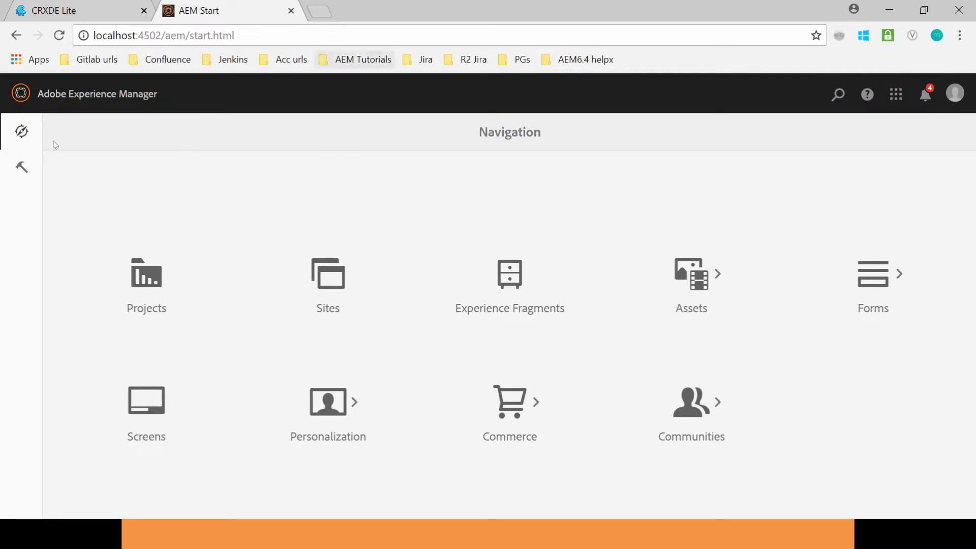
click(21, 168)
scroll(471, 332, down, 4)
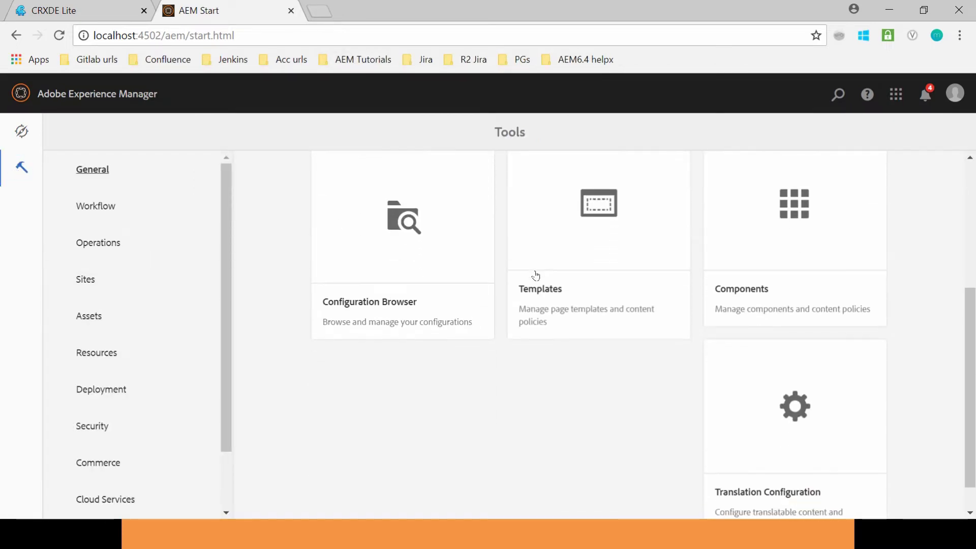
click(426, 277)
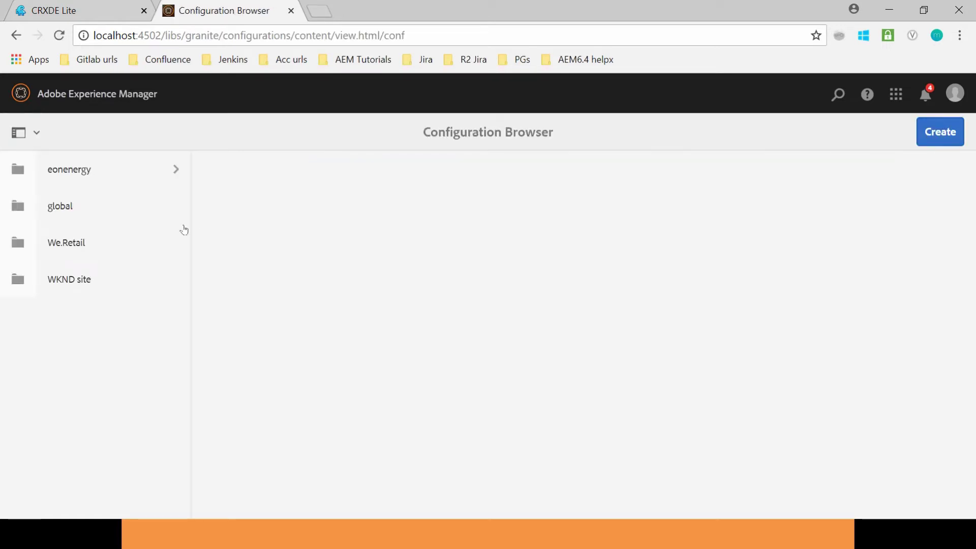
Create the configuration 'democontentfragmentmodel' with Content Fragment Models enabled
click(938, 130)
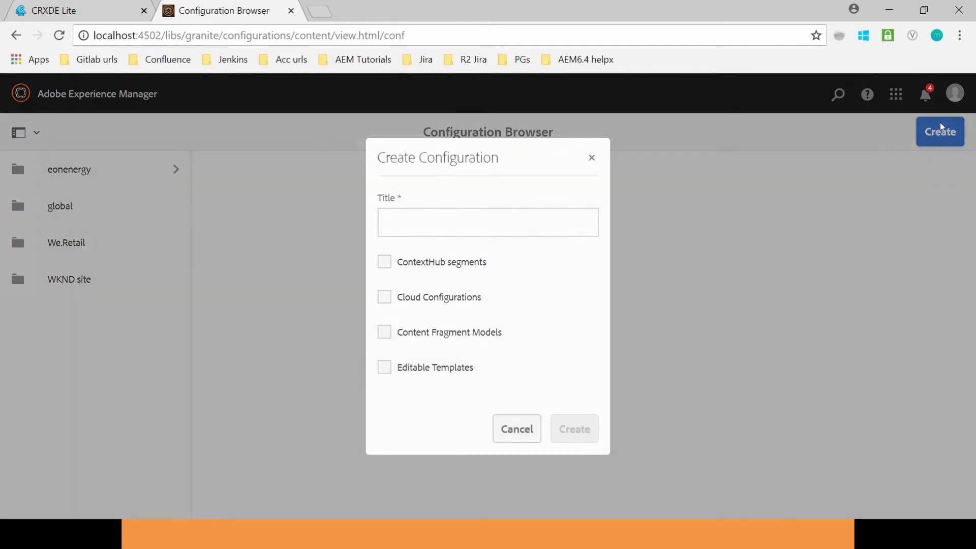
click(445, 223)
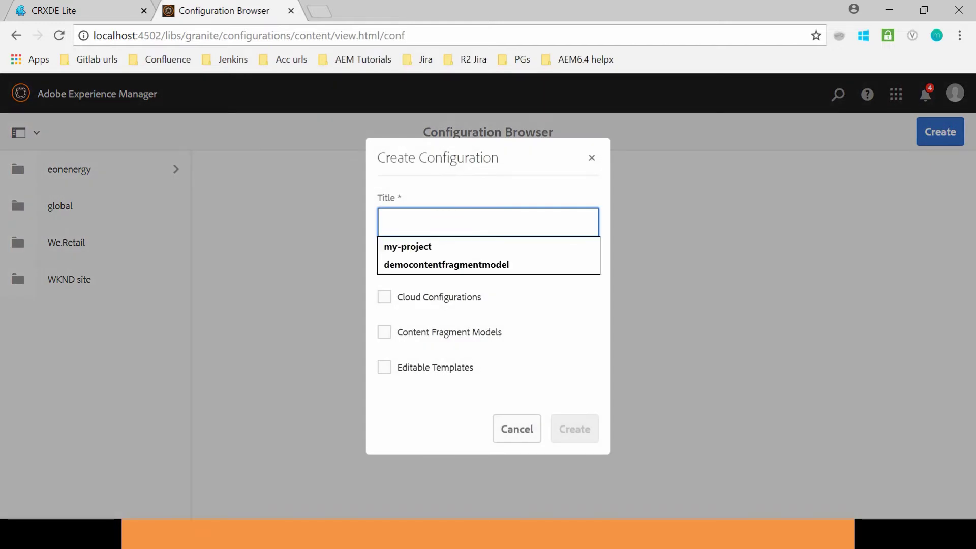
text(democontentfragmentmodel)
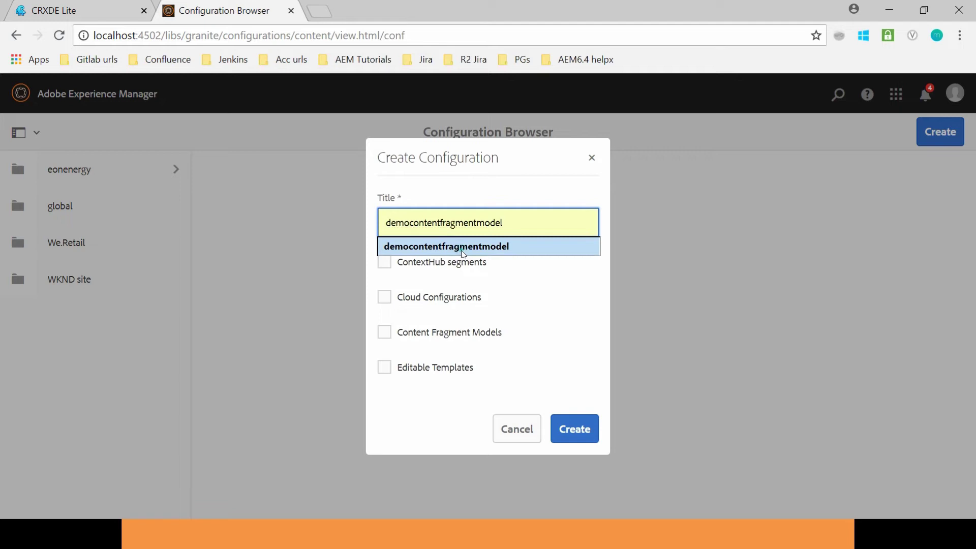
click(461, 251)
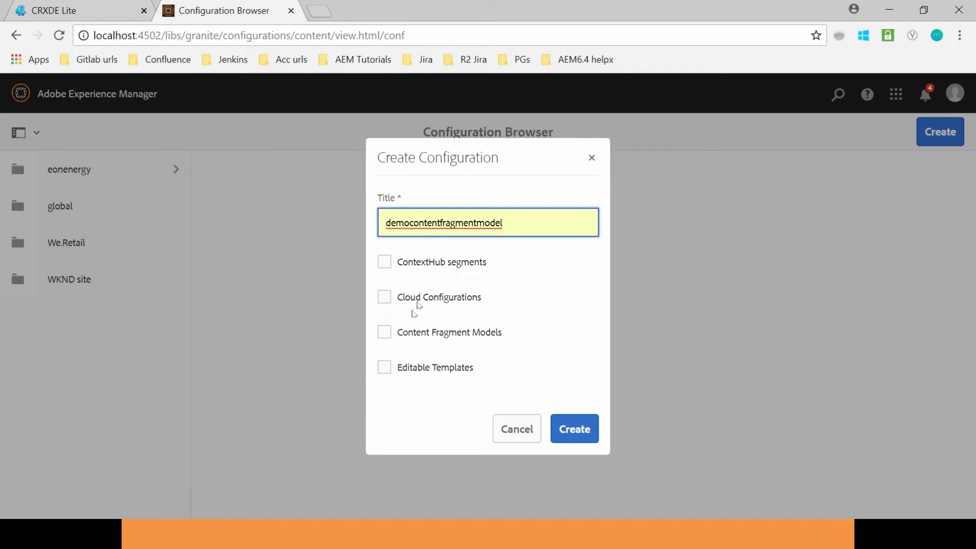
click(385, 337)
click(589, 435)
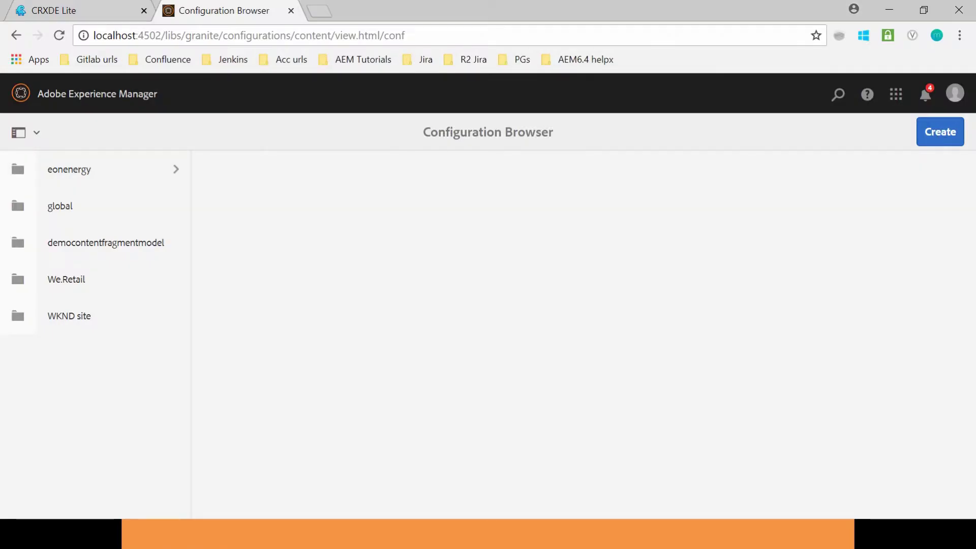
Go back to the AEM start page and open Assets > Files
drag(406, 36, 162, 35)
key(BackSpace)
key(Return)
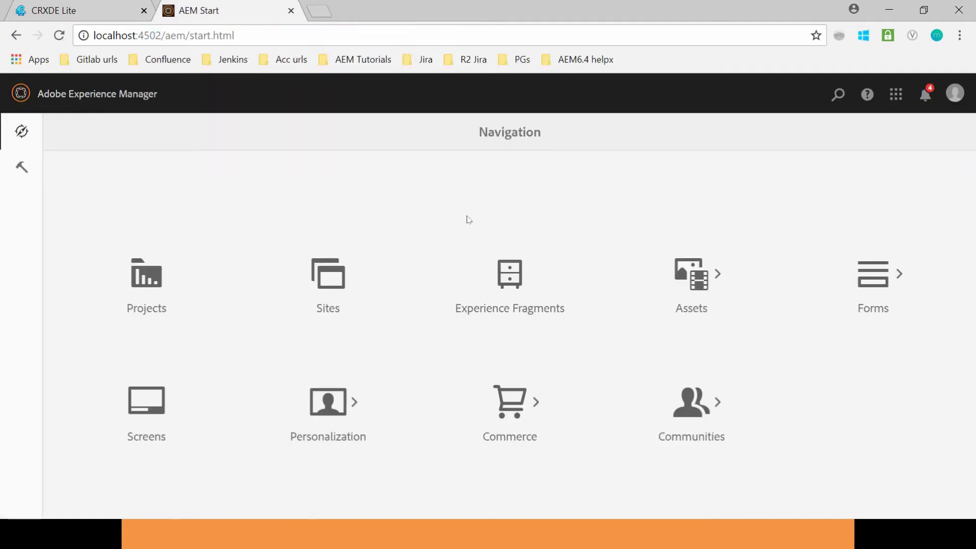
click(680, 286)
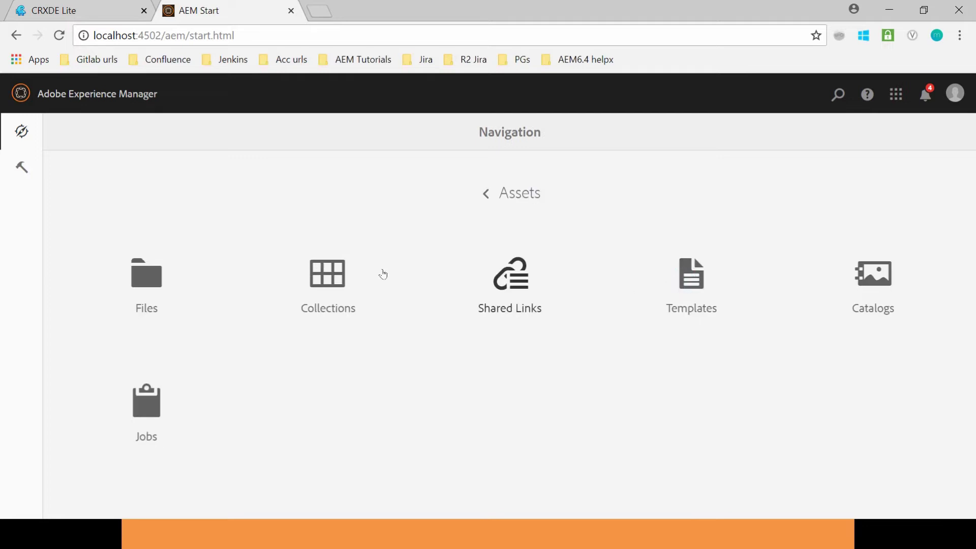
click(153, 290)
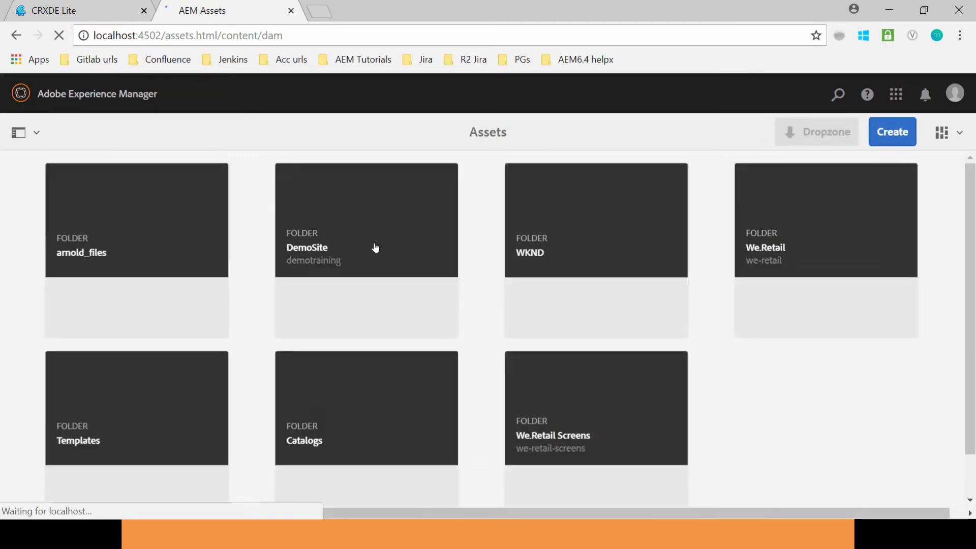
Open the DemoSite folder and select its content-fragment folder
mouse_move(362, 261)
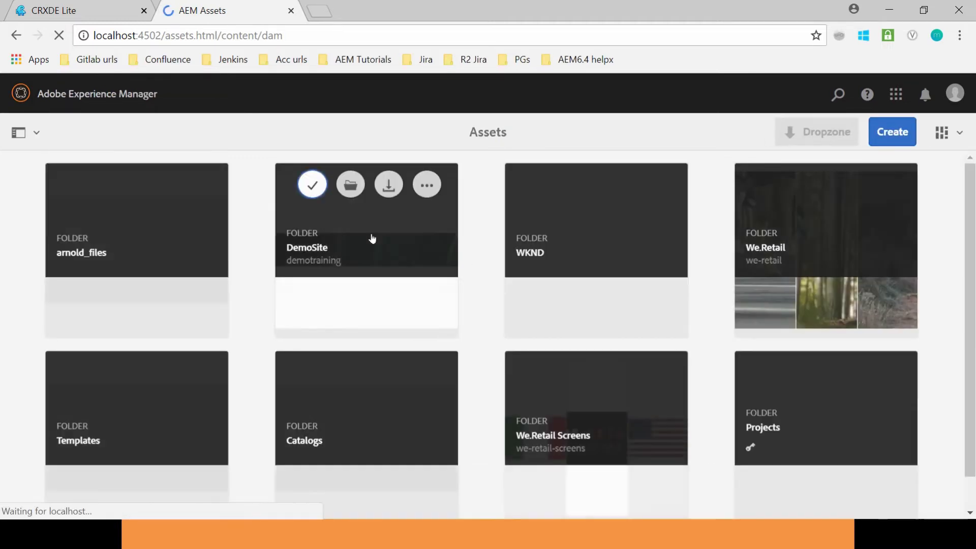
click(415, 239)
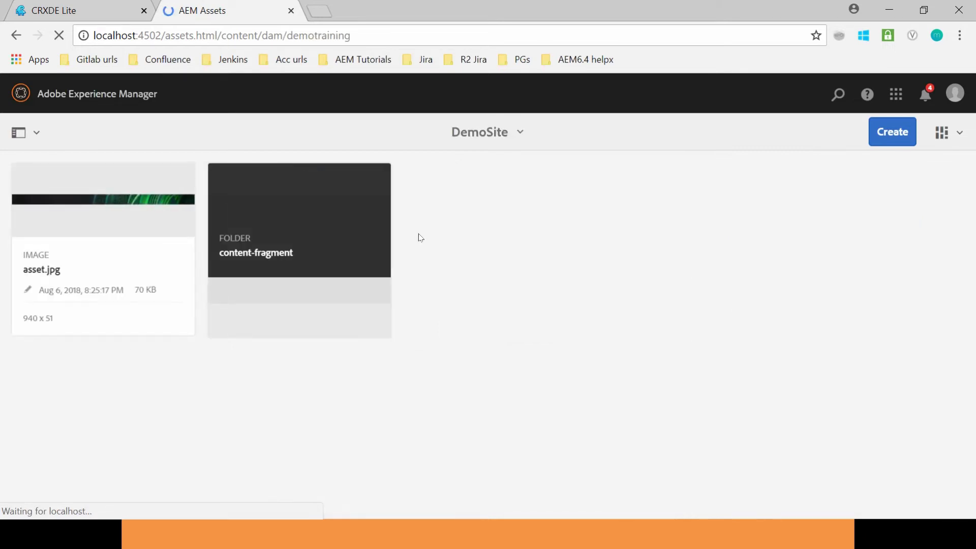
click(335, 249)
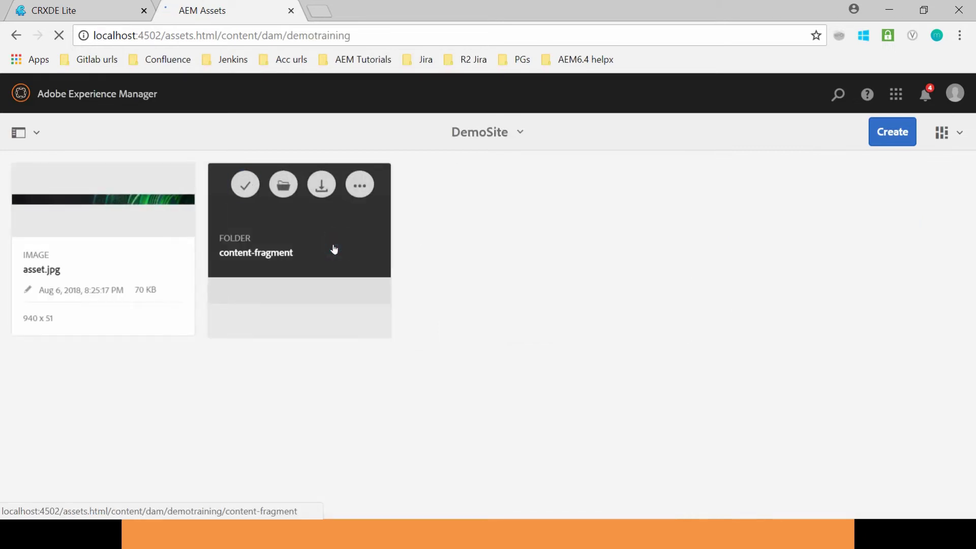
key(alt+Left)
click(245, 186)
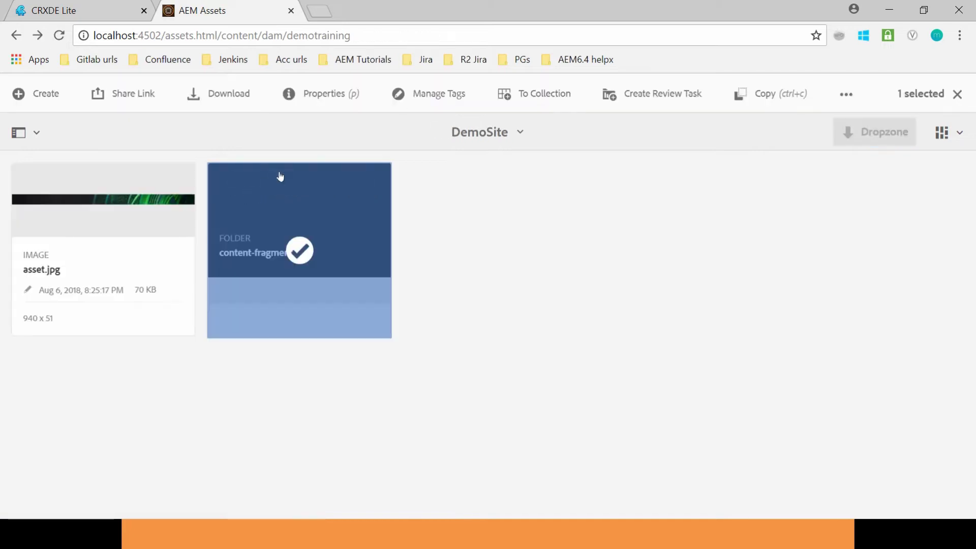
Set the content-fragment folder's Cloud Configuration to /conf/democontentfragmentmodel and save the properties
click(324, 98)
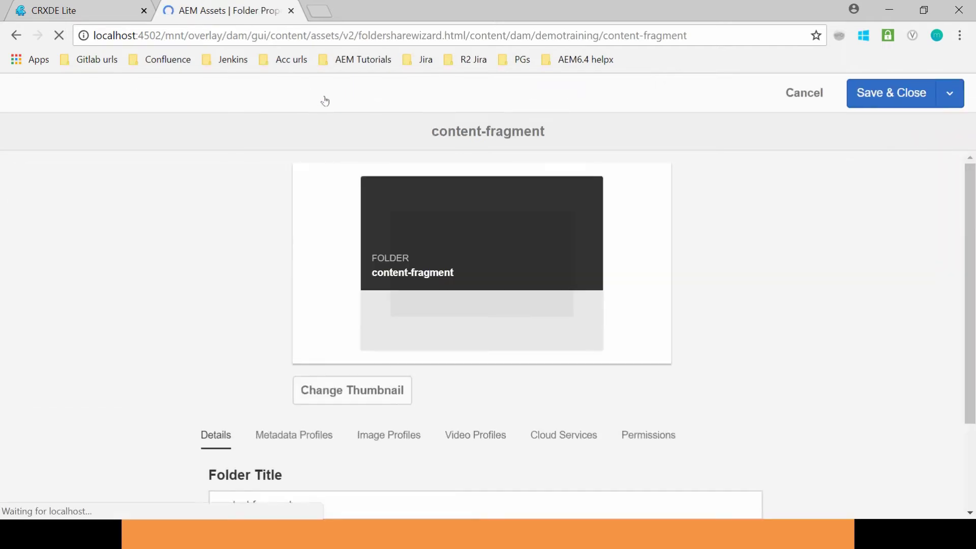
scroll(519, 375, down, 2)
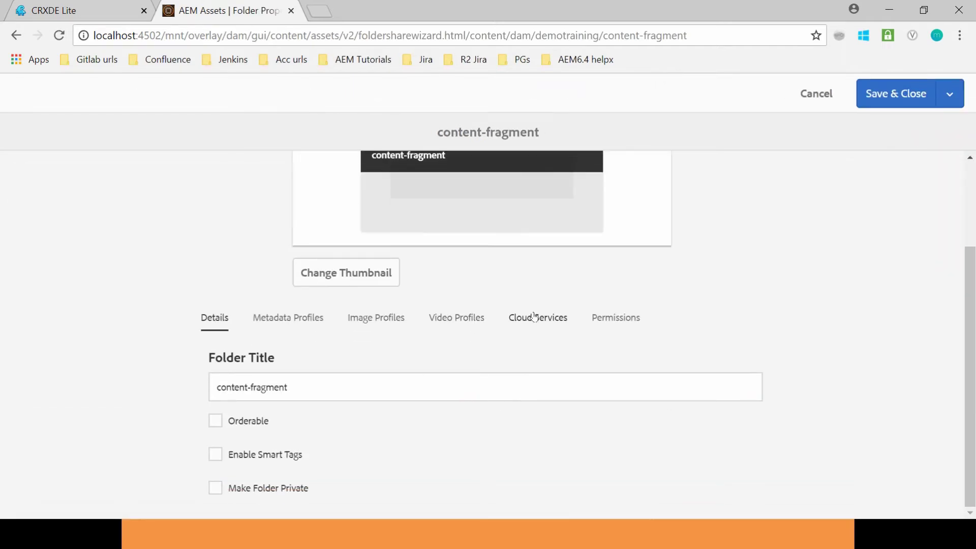
click(532, 319)
scroll(532, 318, down, 1)
scroll(535, 400, down, 1)
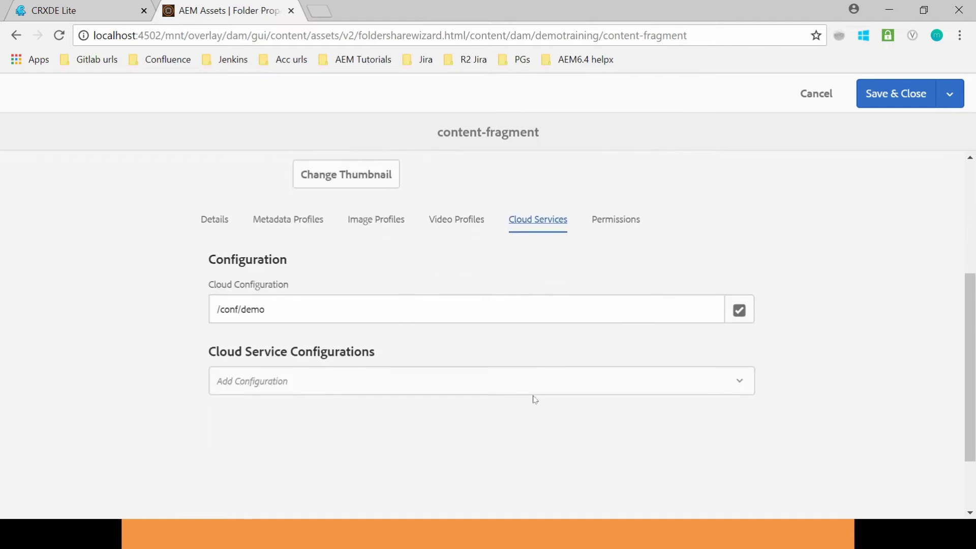
click(745, 314)
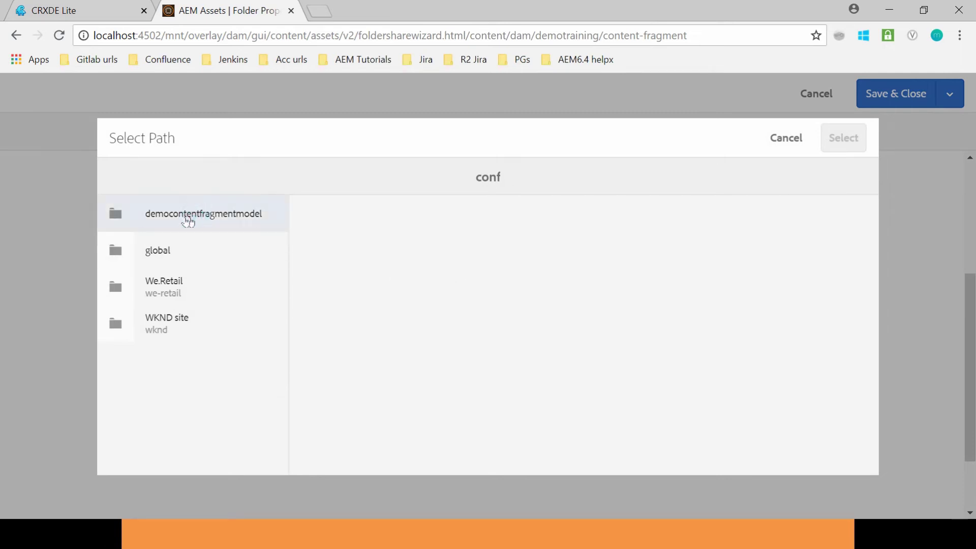
click(116, 224)
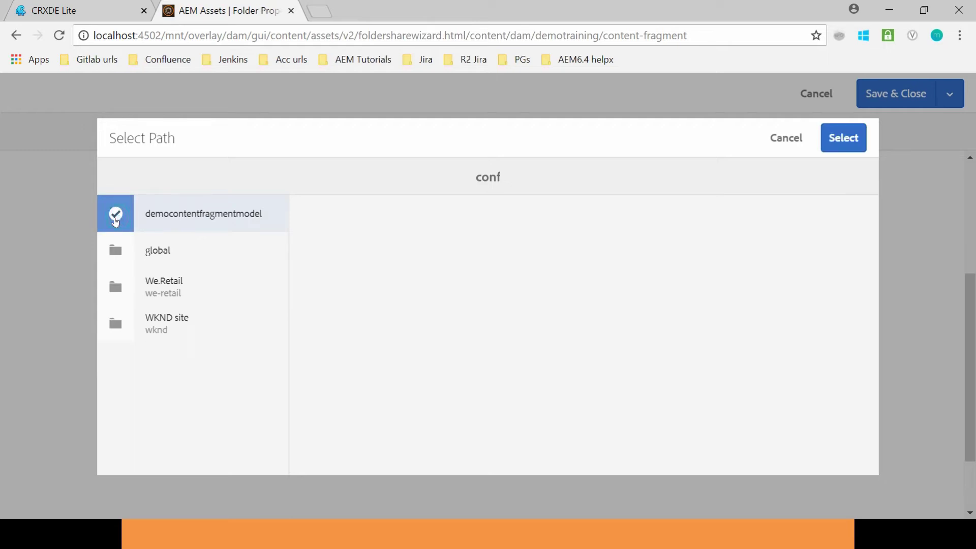
click(842, 138)
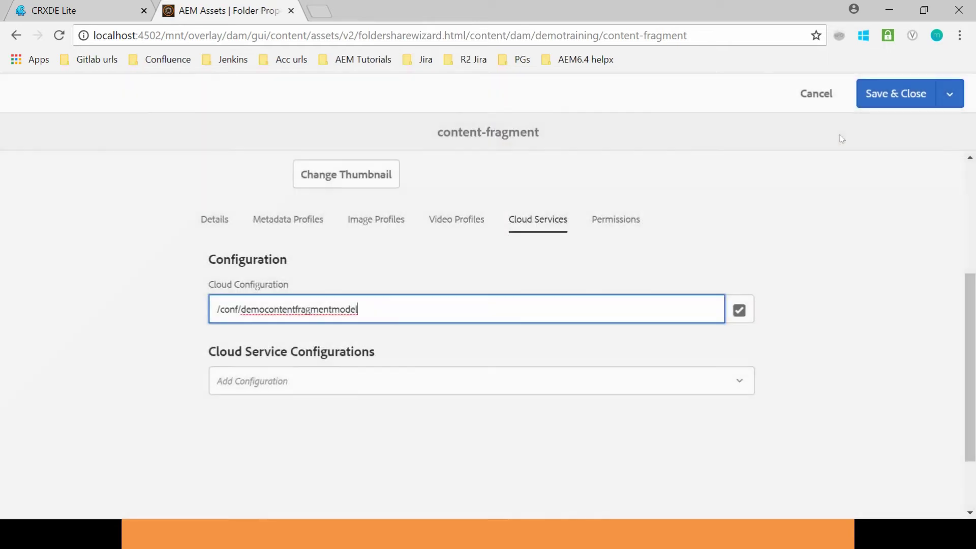
click(898, 96)
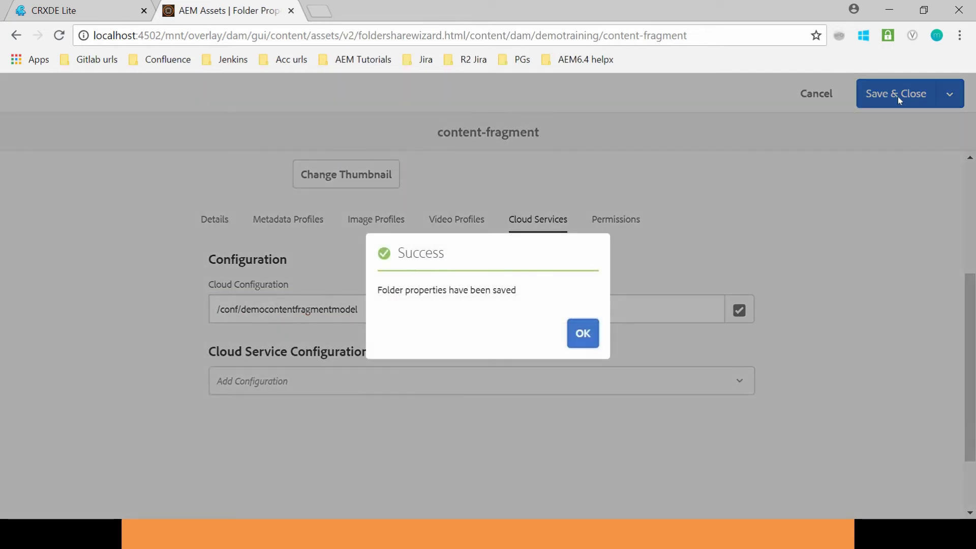
click(583, 334)
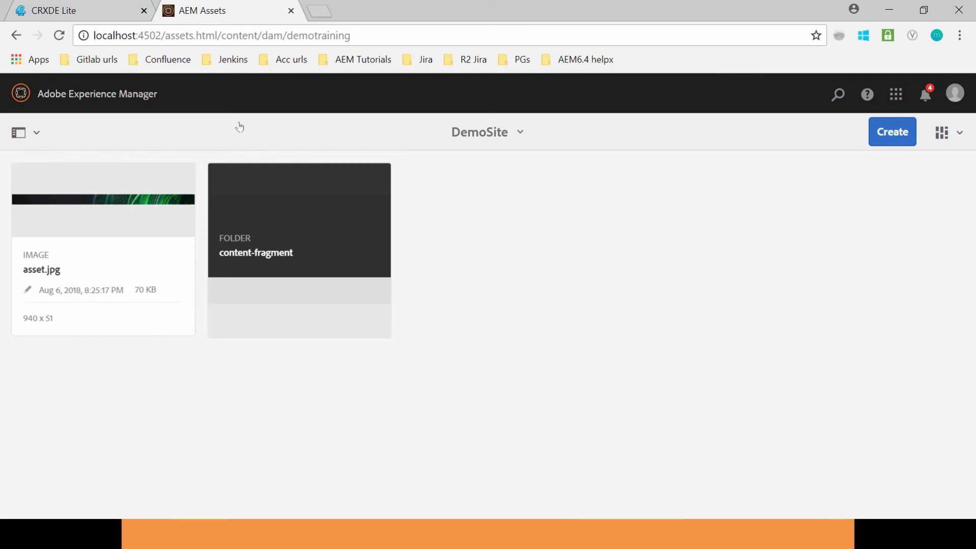
Open Tools > Assets > Content Fragment Models and enter the democontentfragmentmodel folder
drag(163, 36, 617, 24)
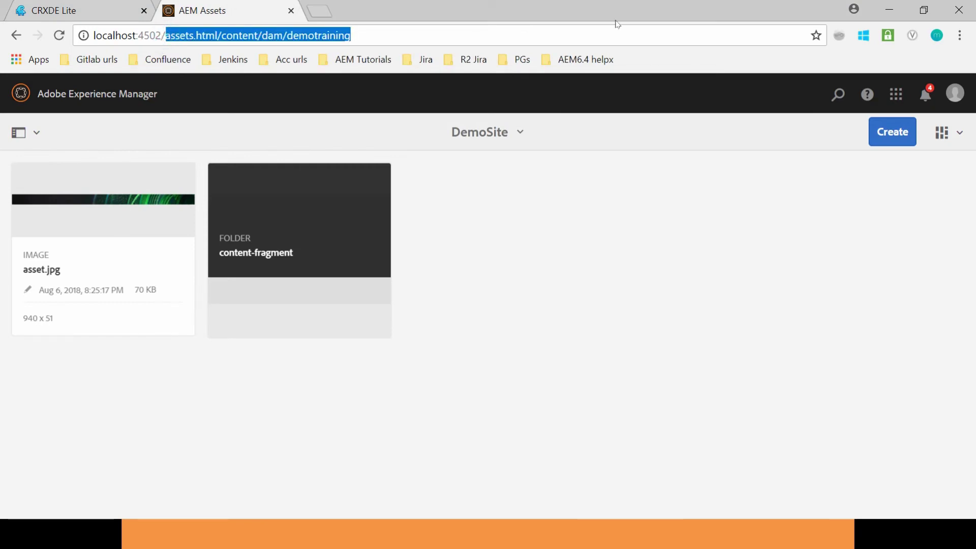
key(BackSpace)
key(Return)
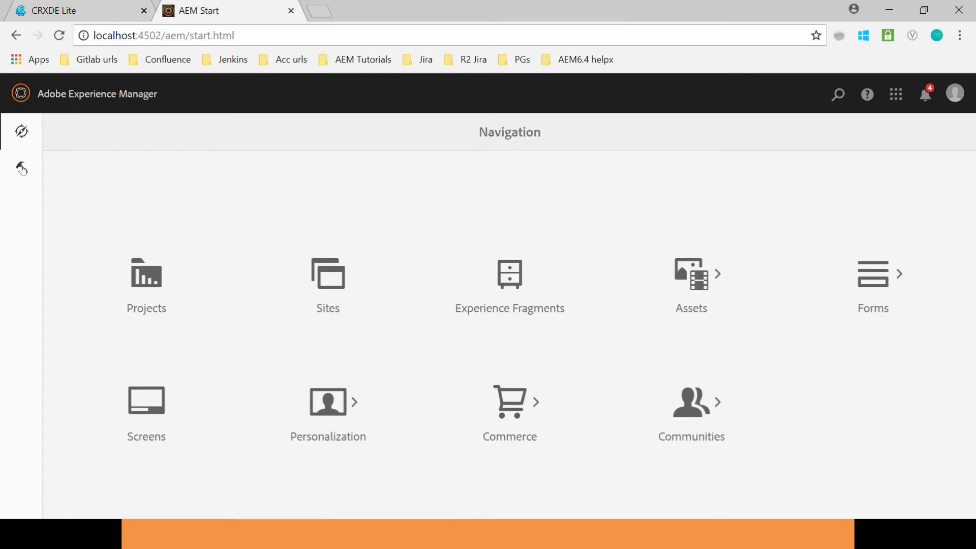
click(22, 167)
scroll(158, 335, down, 1)
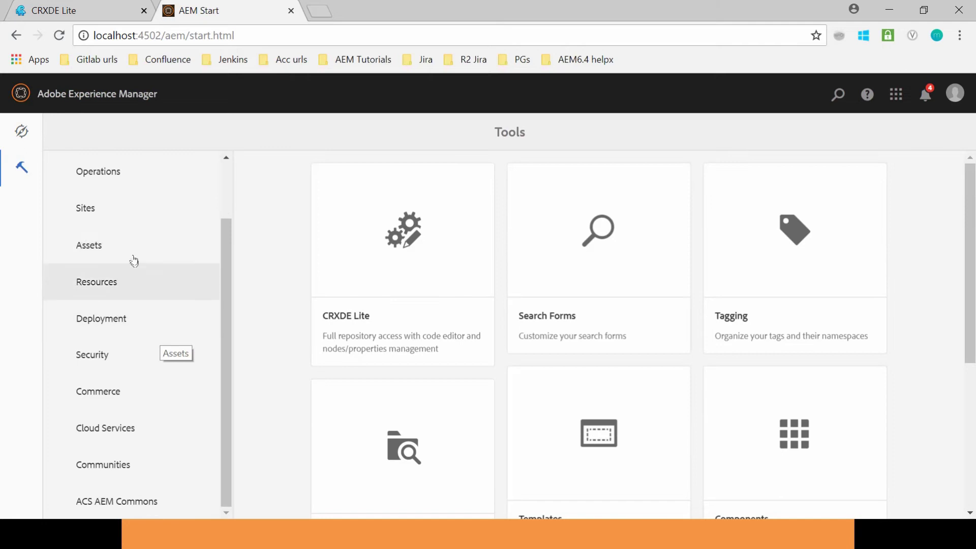
click(134, 254)
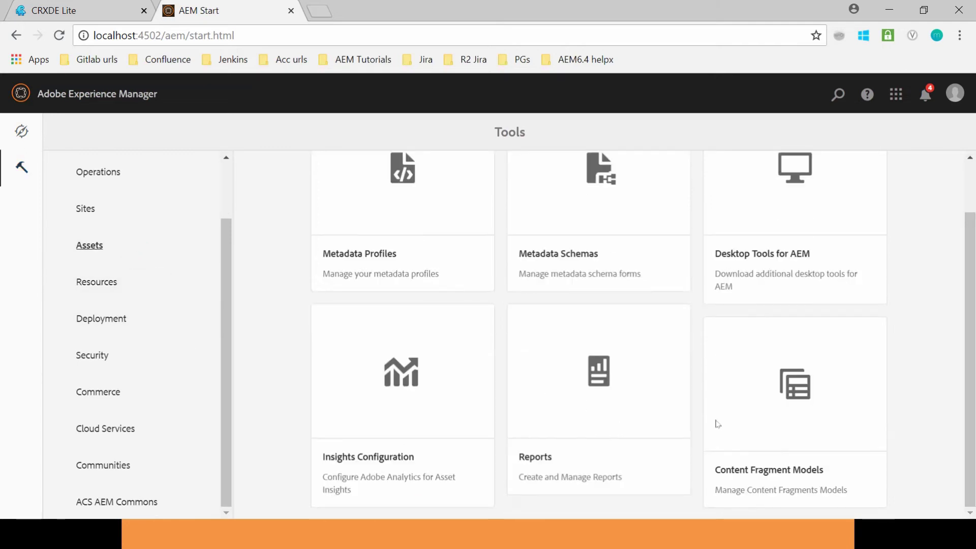
click(788, 405)
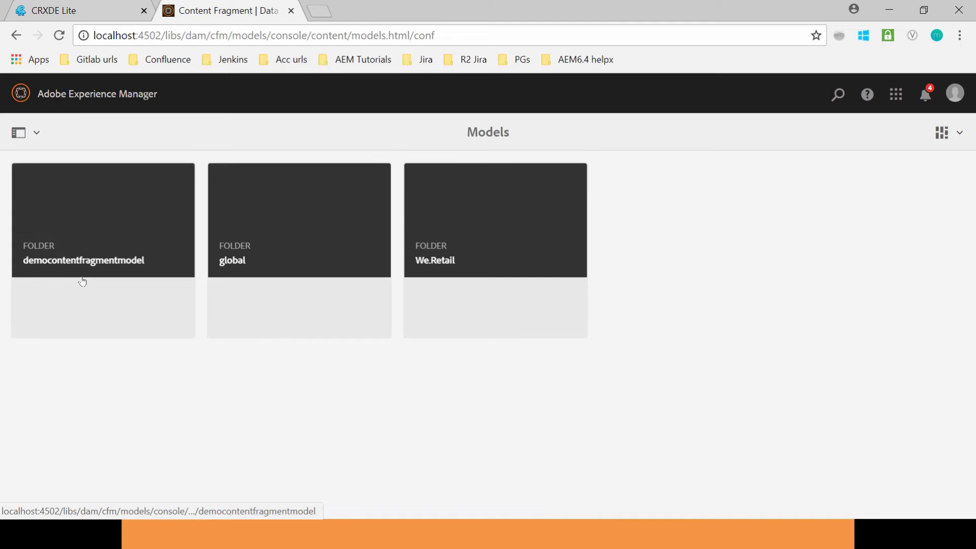
click(97, 241)
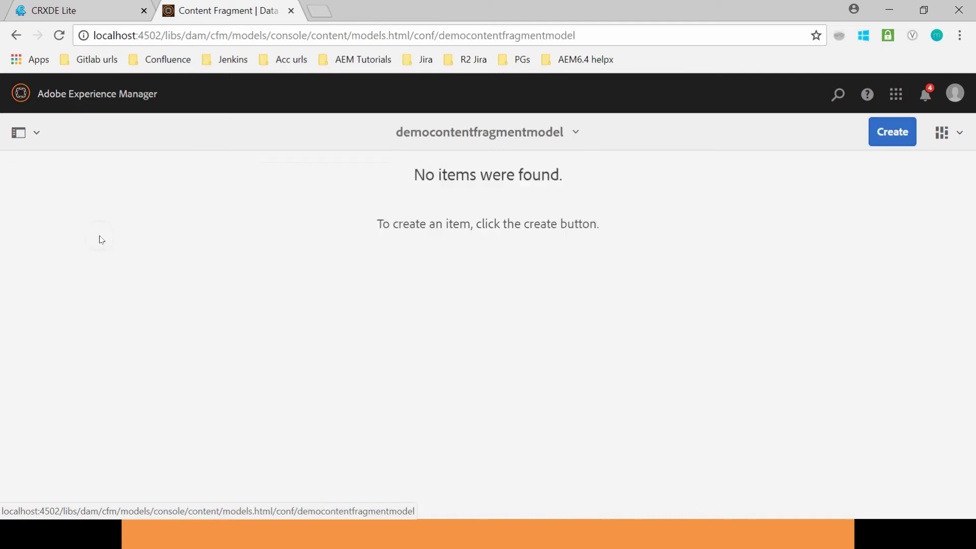
Create a content fragment model titled 'demomodel' in the democontentfragmentmodel folder
click(892, 127)
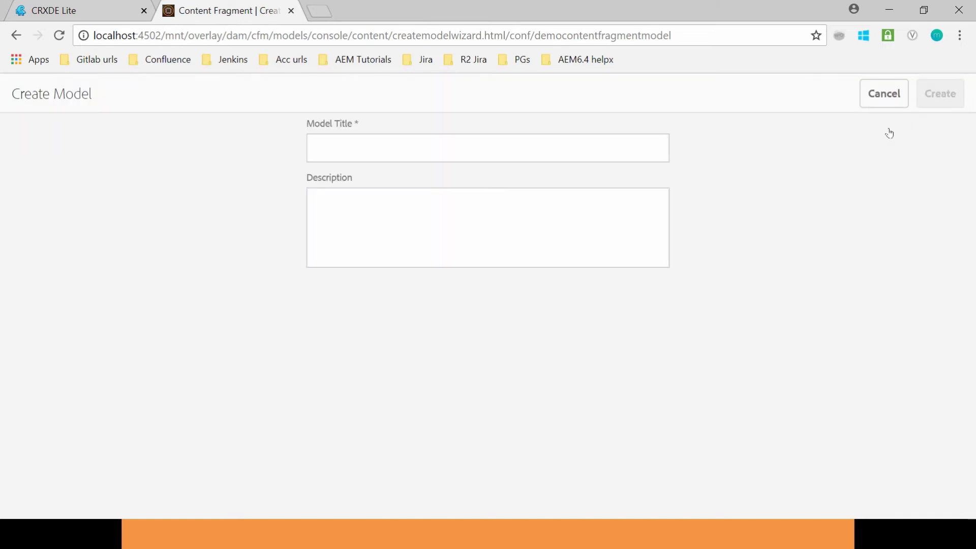
click(517, 144)
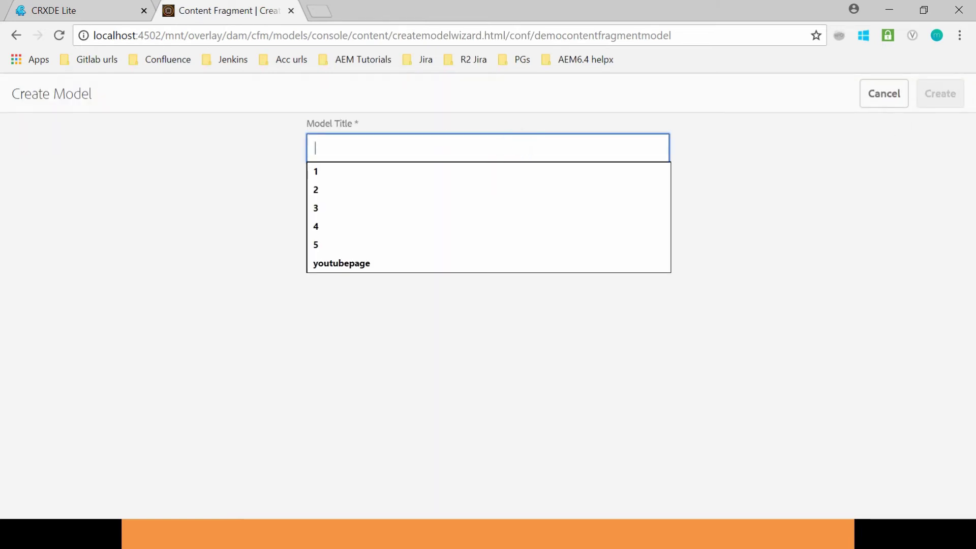
text(demomod)
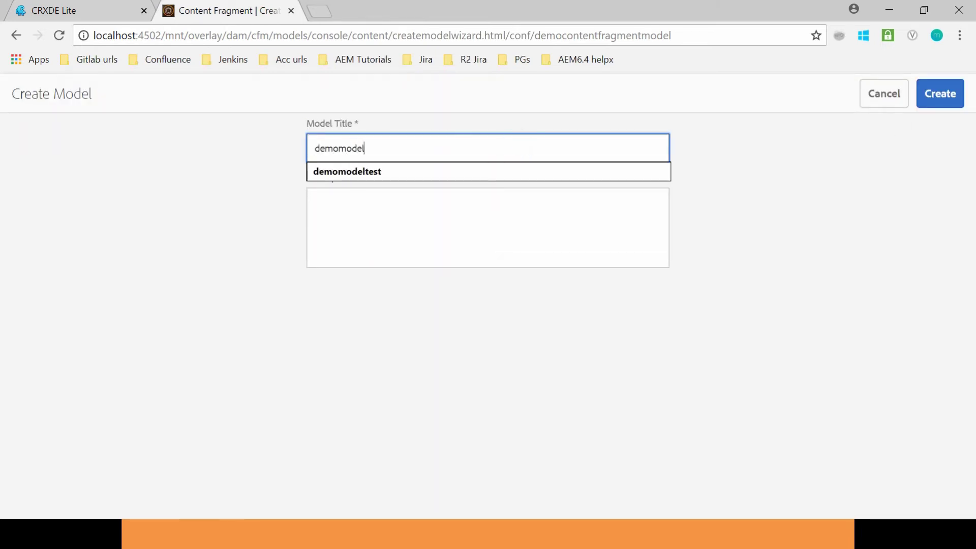
text(el)
click(942, 96)
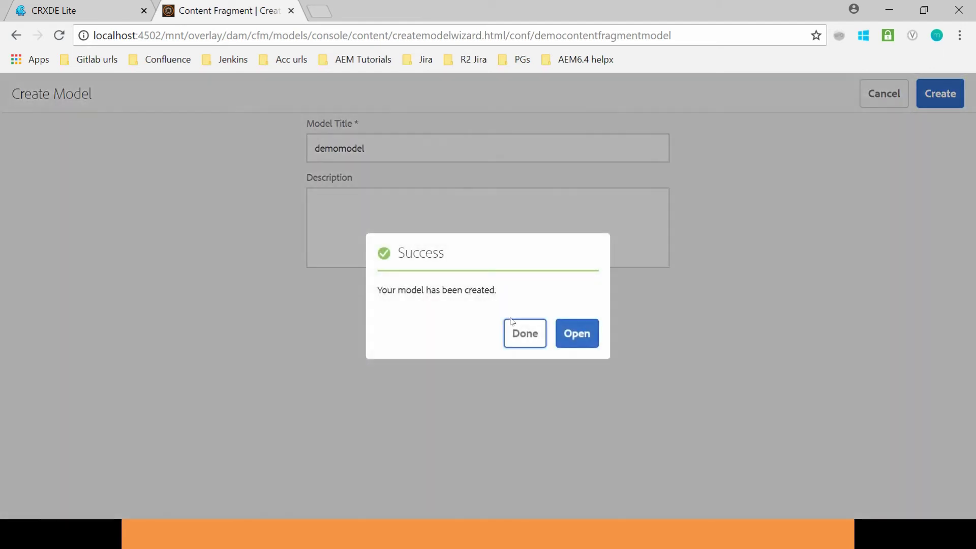
click(519, 336)
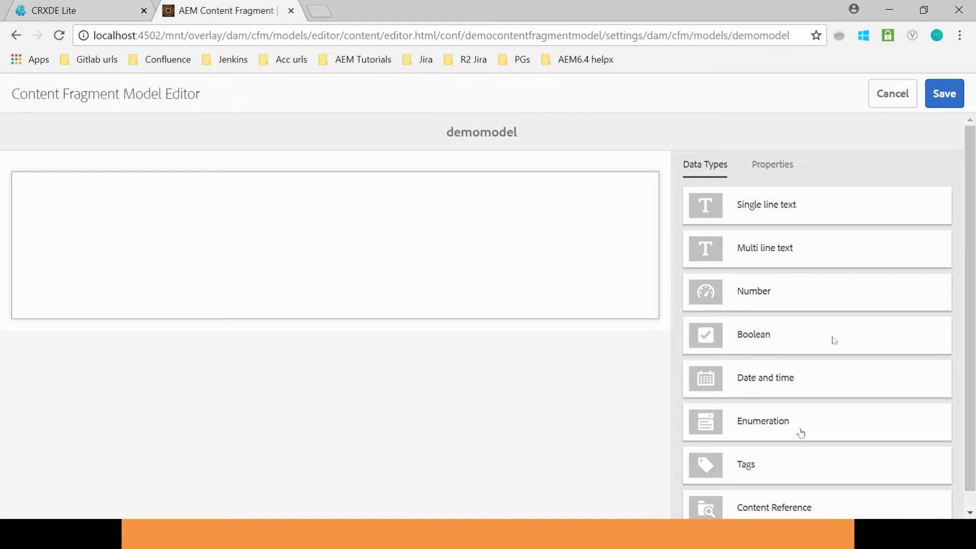
Drop a Multi line text field onto demomodel and name its property multiLines
scroll(850, 375, down, 1)
scroll(850, 374, up, 1)
drag(755, 249, 175, 209)
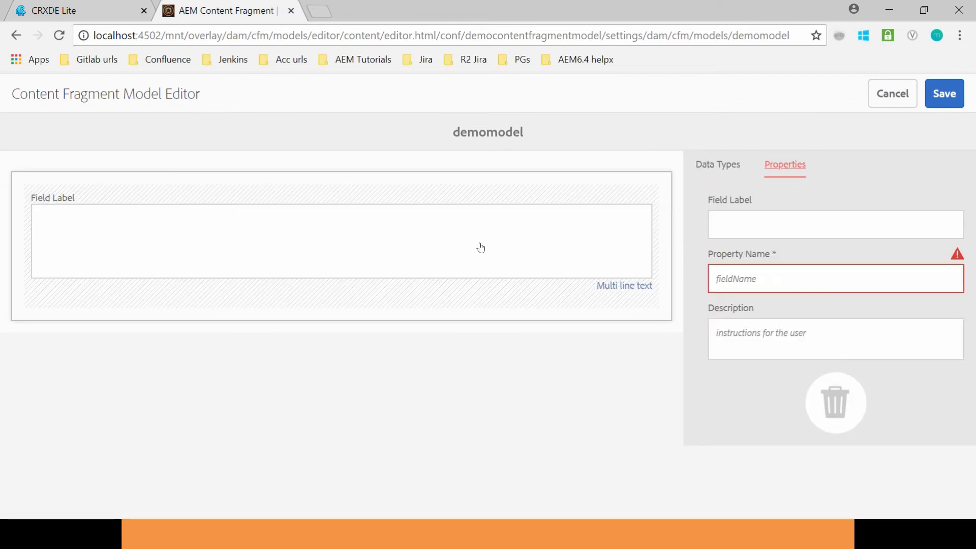
click(717, 270)
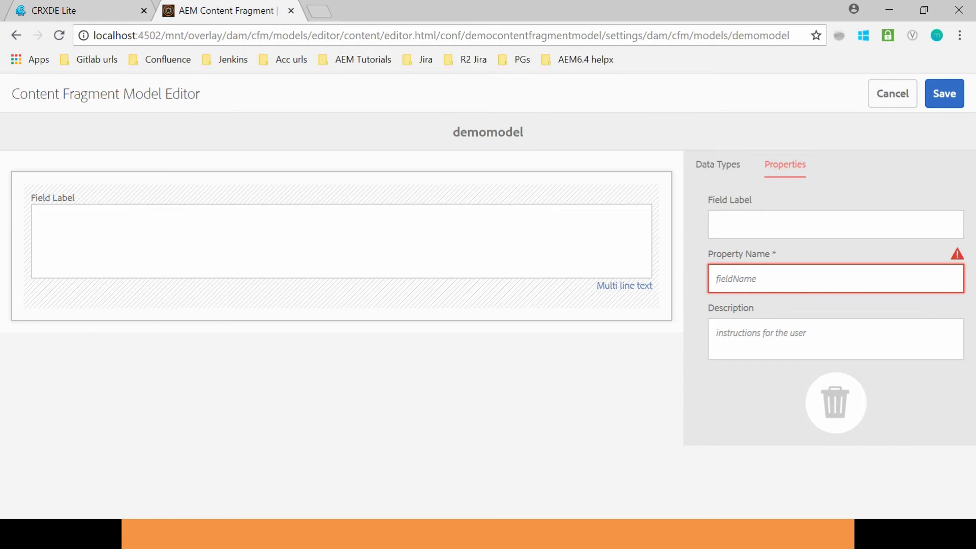
text(multiLines)
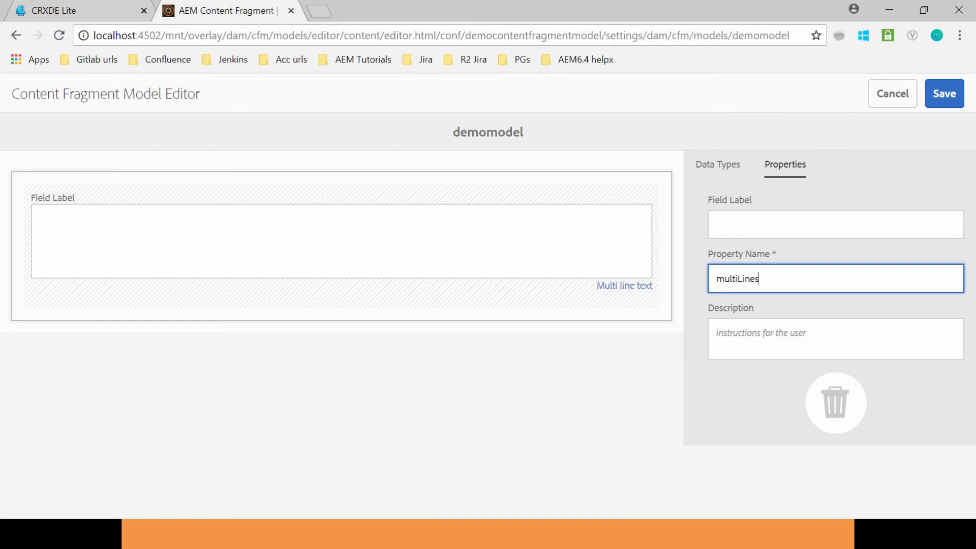
click(728, 166)
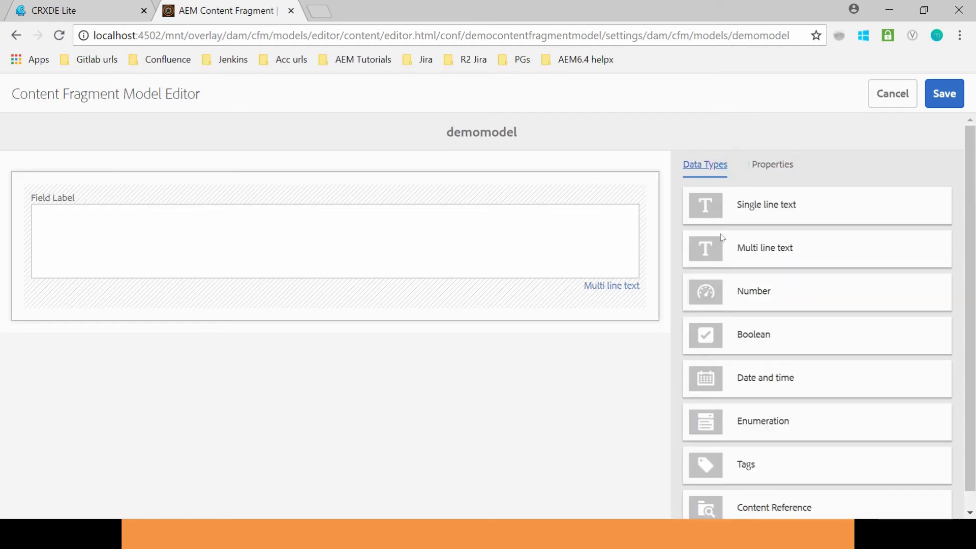
Add a Single line text field named fieldLabel with placeholder text
drag(784, 207, 306, 339)
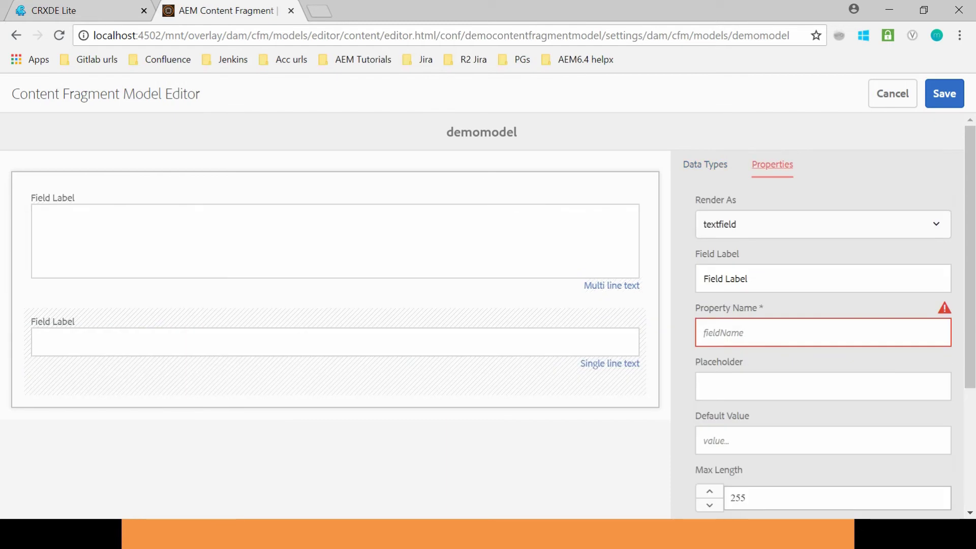
click(776, 334)
text(fieldLabel)
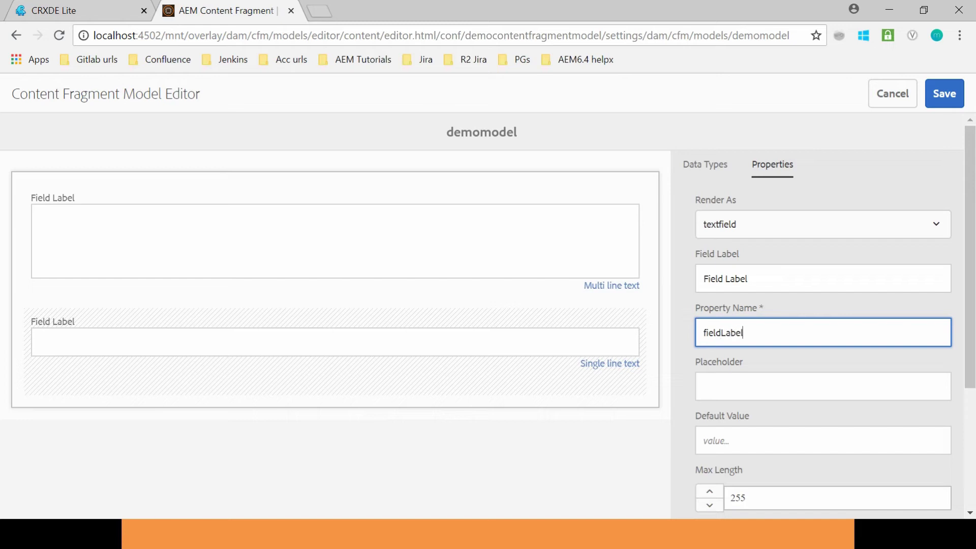
click(749, 394)
text(This)
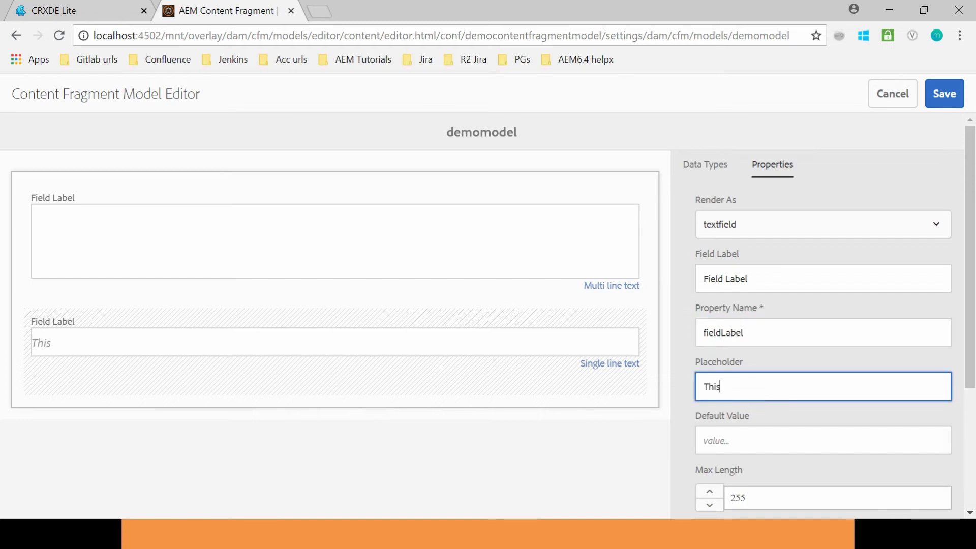
text( is placehol)
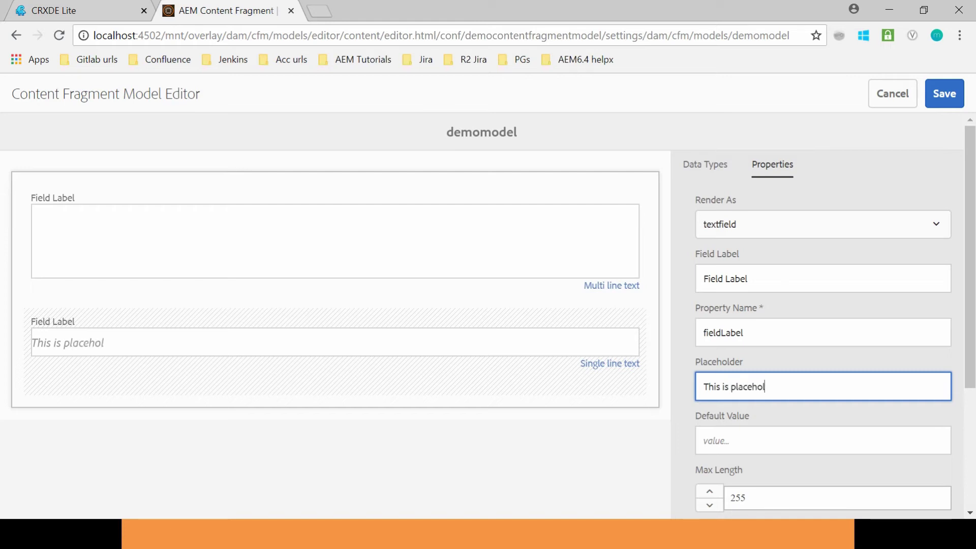
text(de)
key(BackSpace)
text(der)
Add a Number field with property name number
click(55, 343)
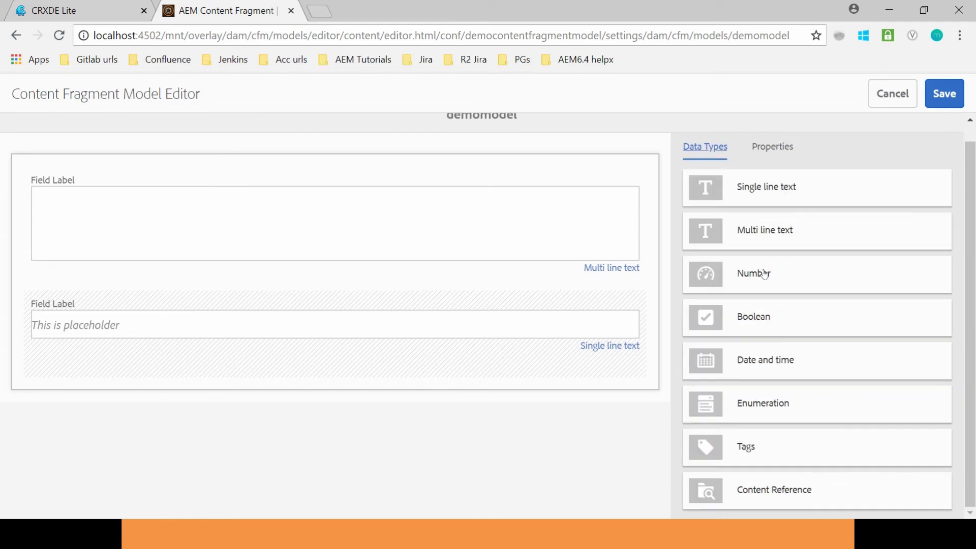
drag(735, 284, 345, 396)
click(750, 315)
text(m)
key(BackSpace)
text(numb)
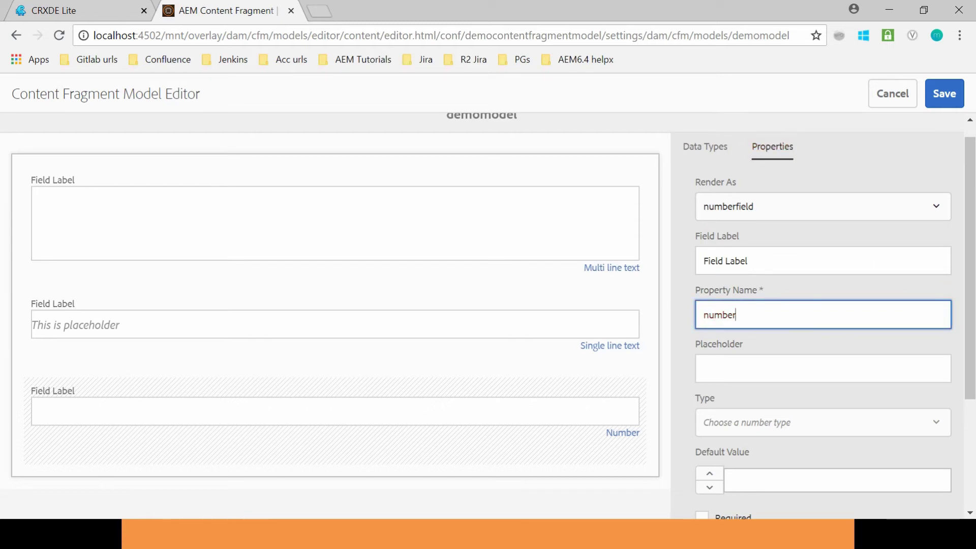
text(er)
Add a Boolean field named checkbox, checked by default, and save demomodel
click(697, 143)
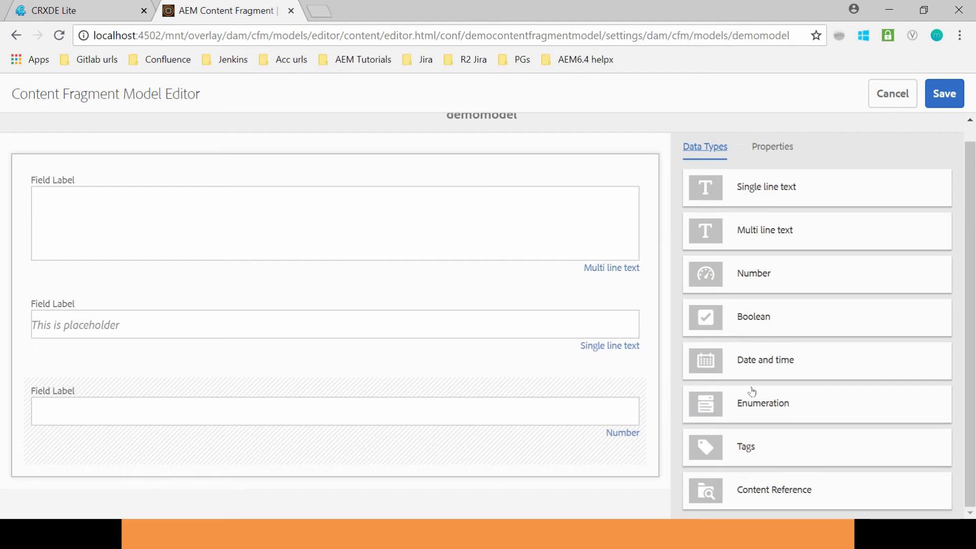
drag(769, 331, 253, 462)
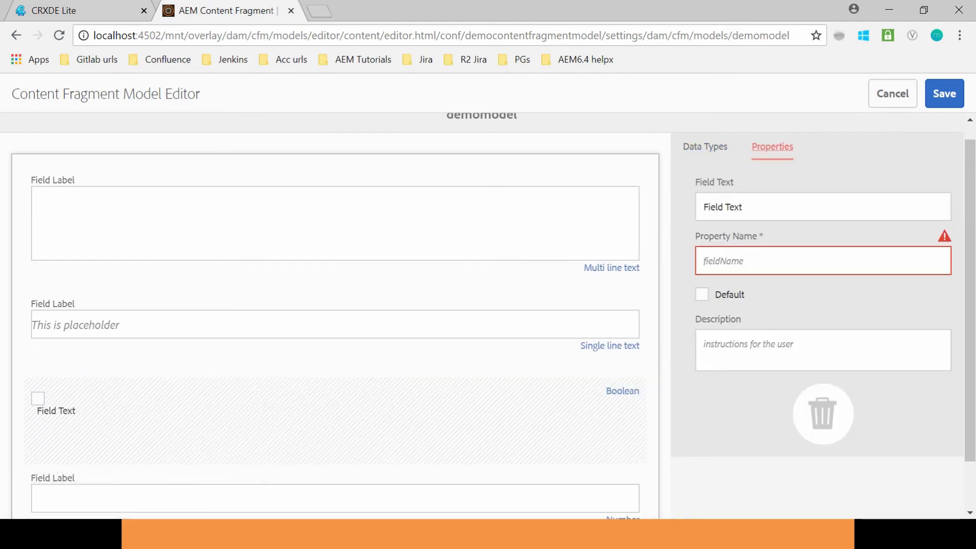
click(756, 260)
text(checkbox)
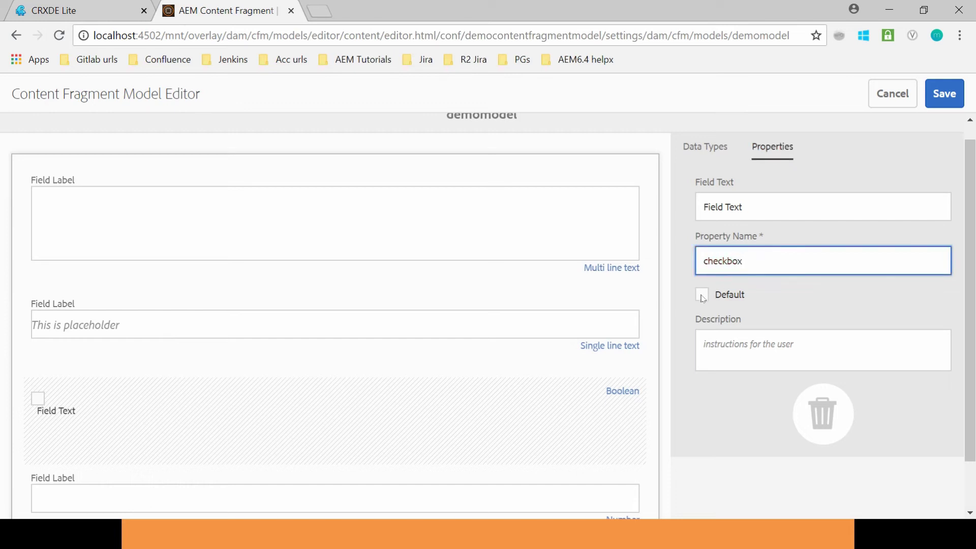
click(702, 298)
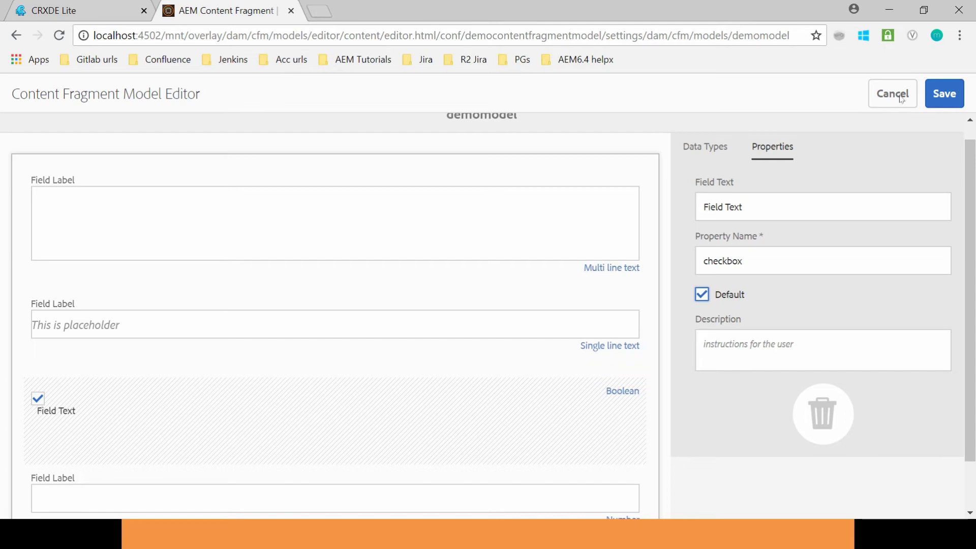
click(947, 95)
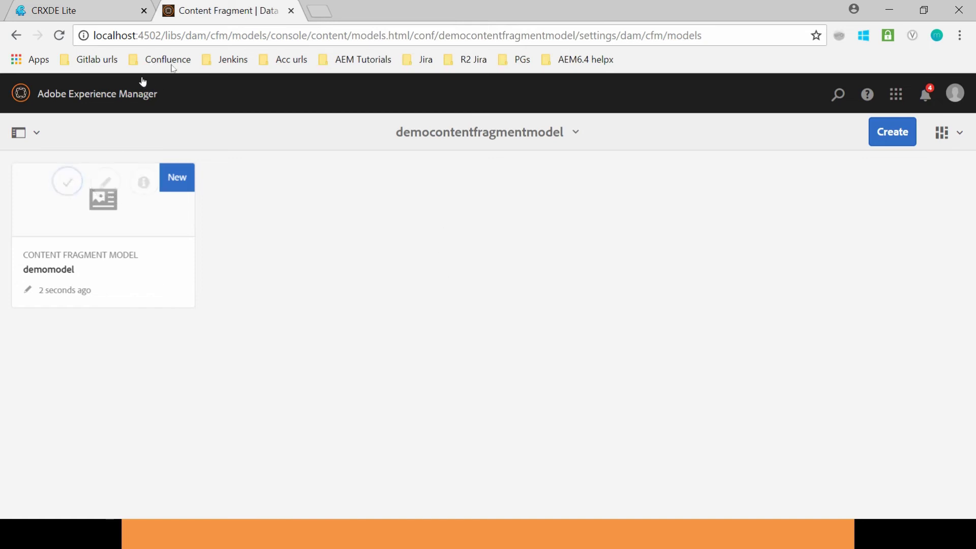
Return to the AEM start page at localhost:4502 and open Assets > Files
drag(161, 35, 702, 35)
key(BackSpace)
key(Return)
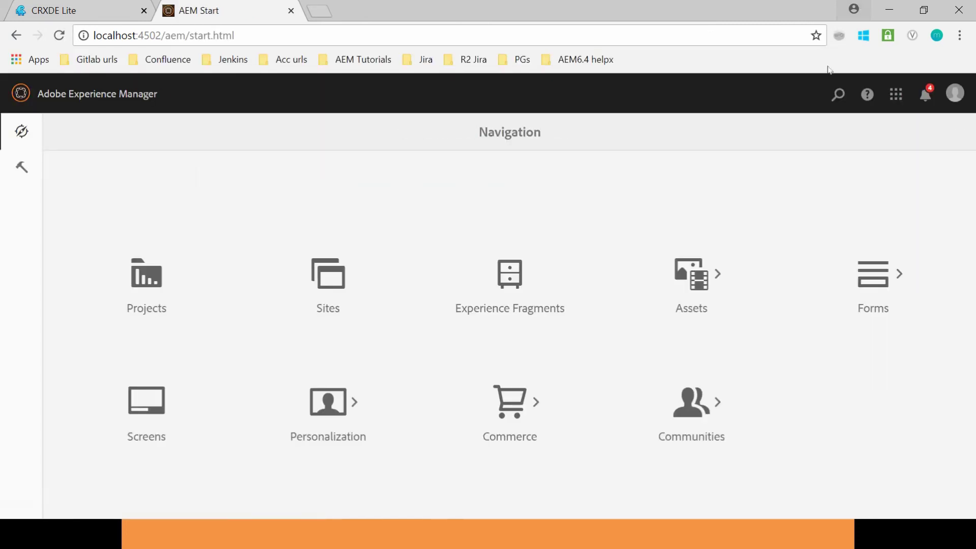
click(698, 285)
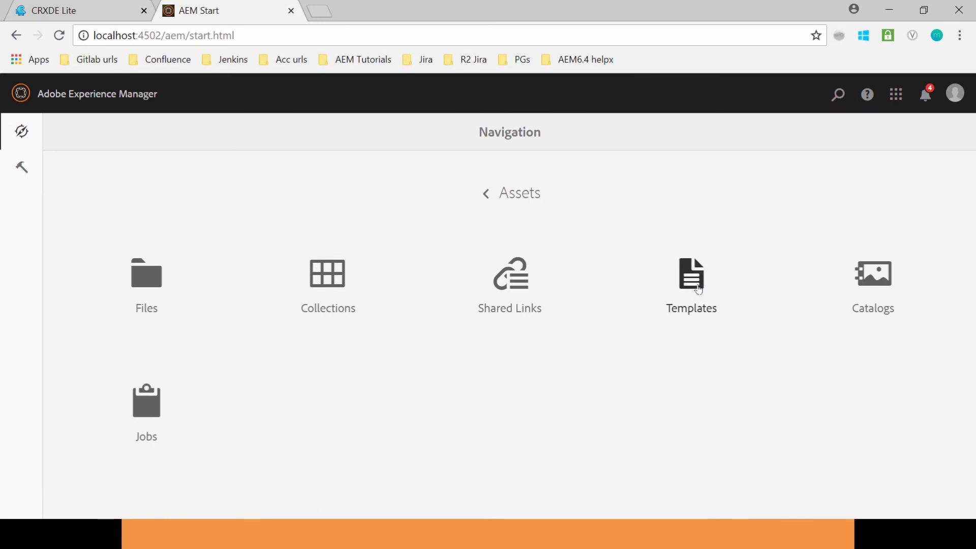
click(126, 302)
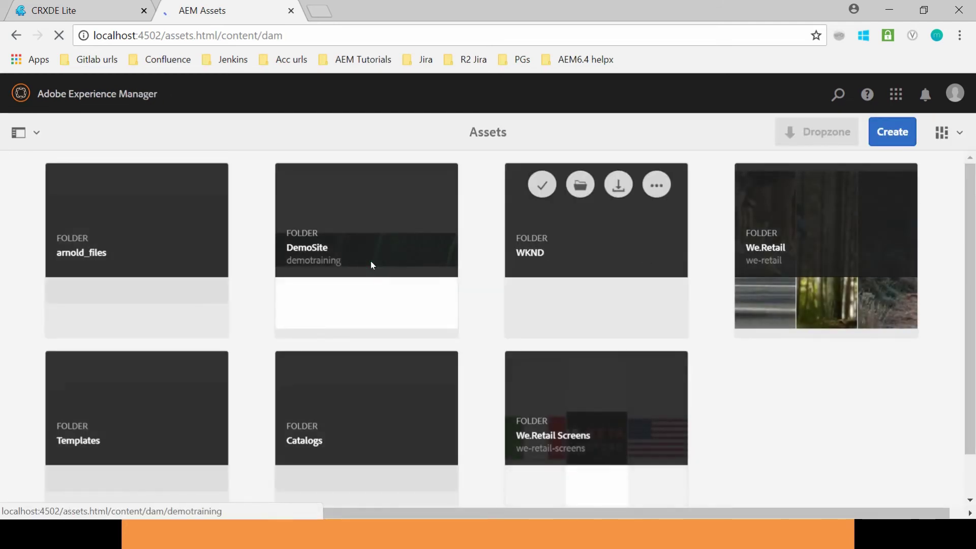
Open DemoSite > content-fragment and start a new content fragment
click(371, 262)
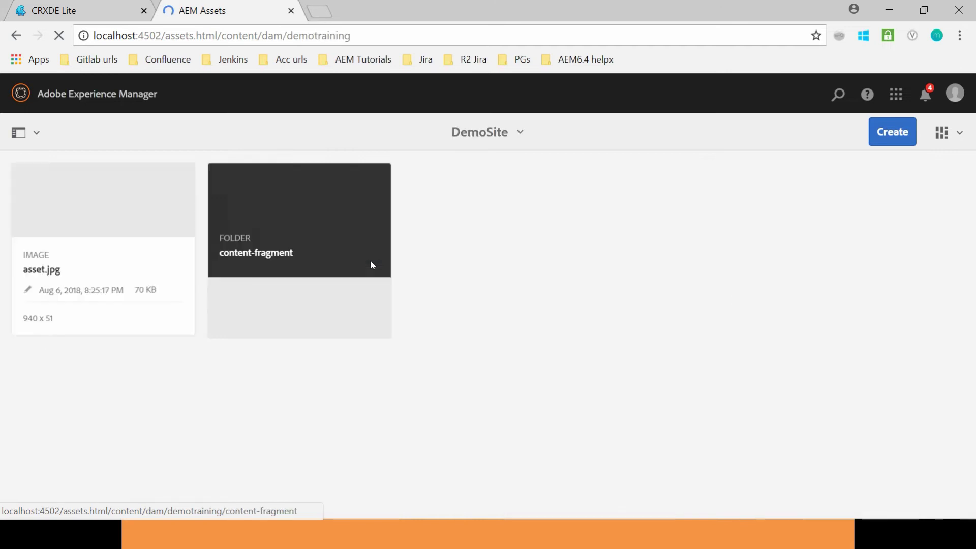
click(312, 235)
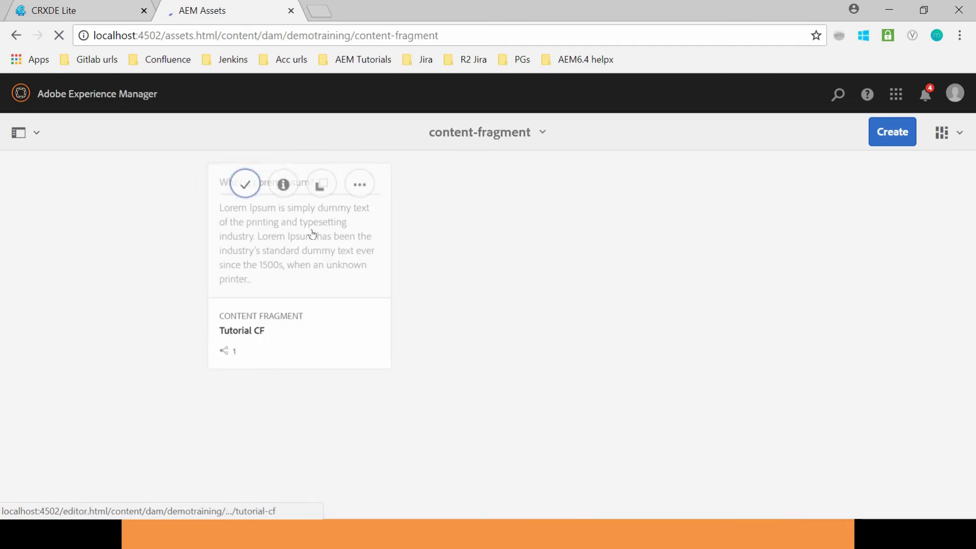
click(881, 139)
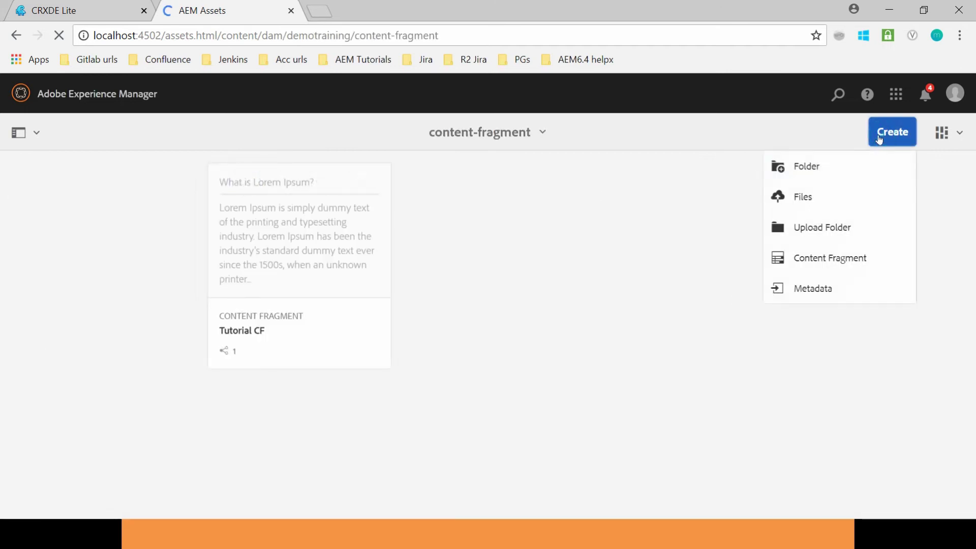
click(841, 264)
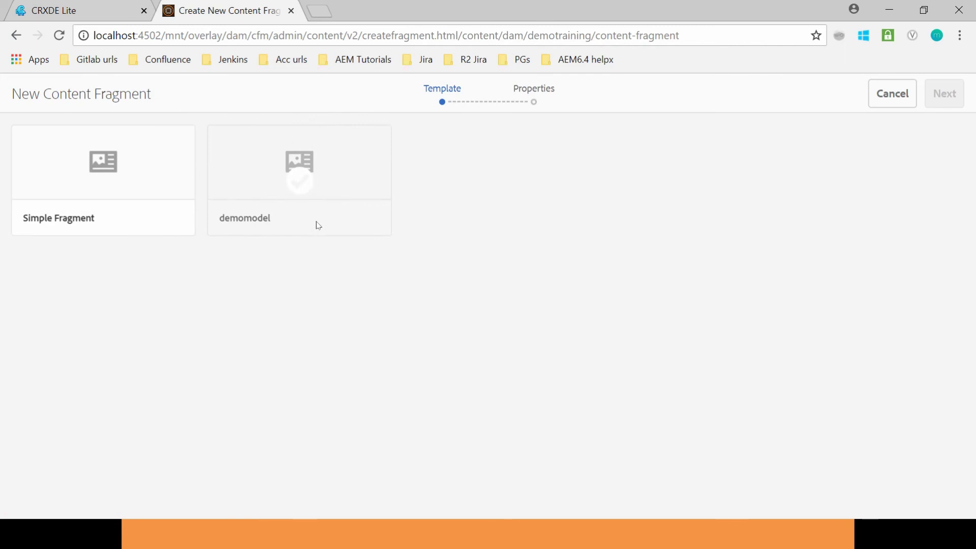
Create a fragment titled 'cfmodel' based on the demomodel template
click(301, 183)
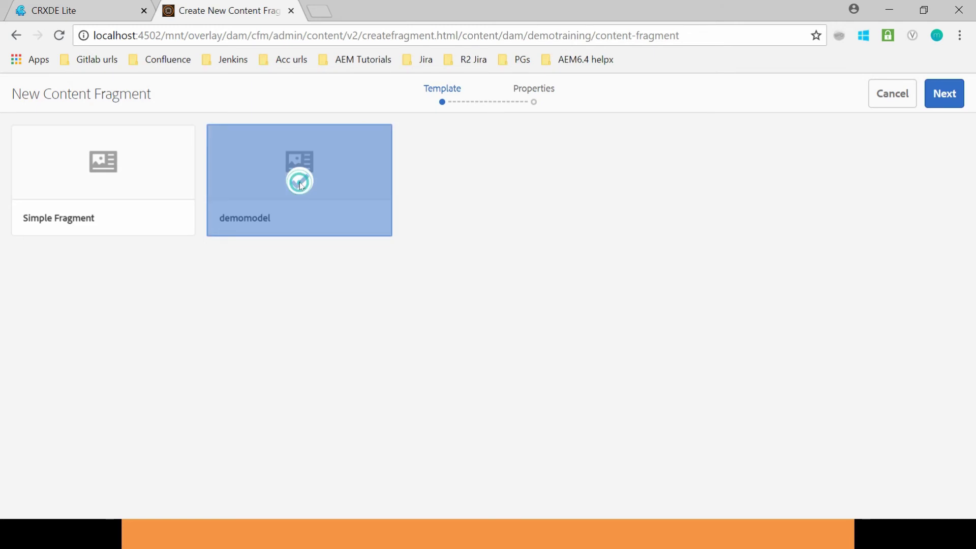
click(955, 105)
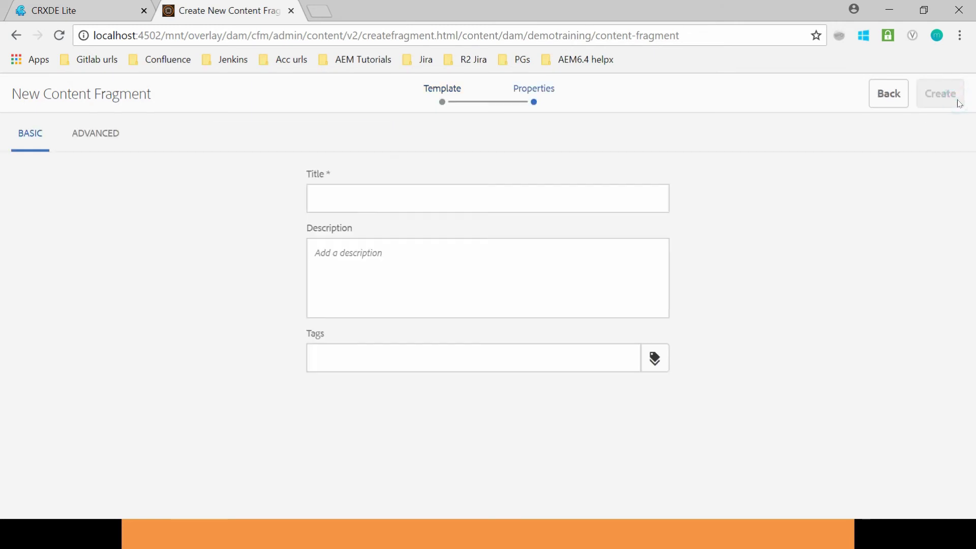
click(433, 196)
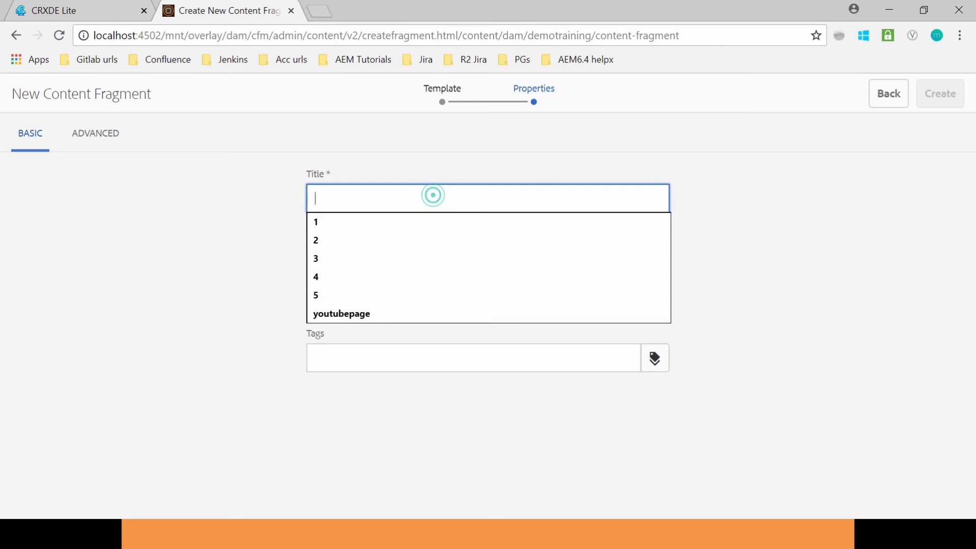
text(cf)
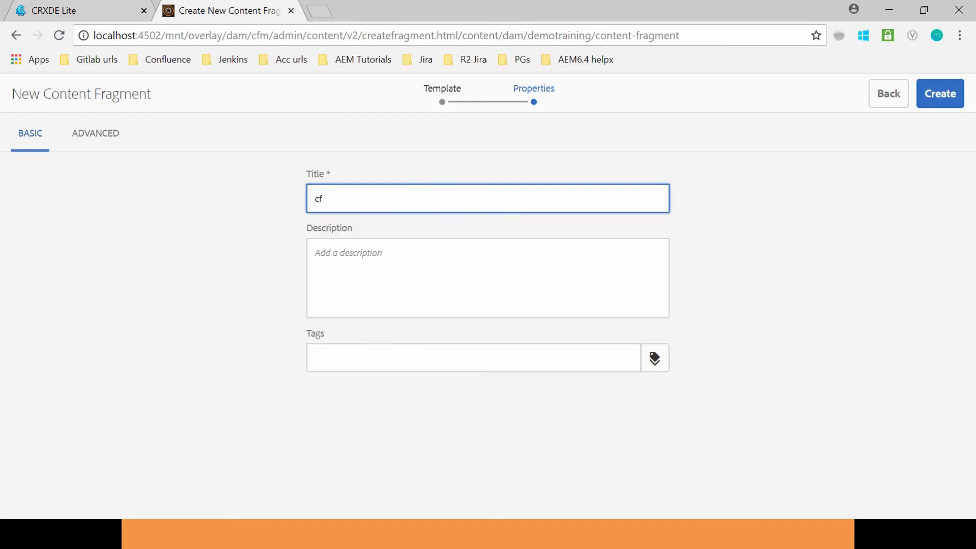
text(model)
click(940, 93)
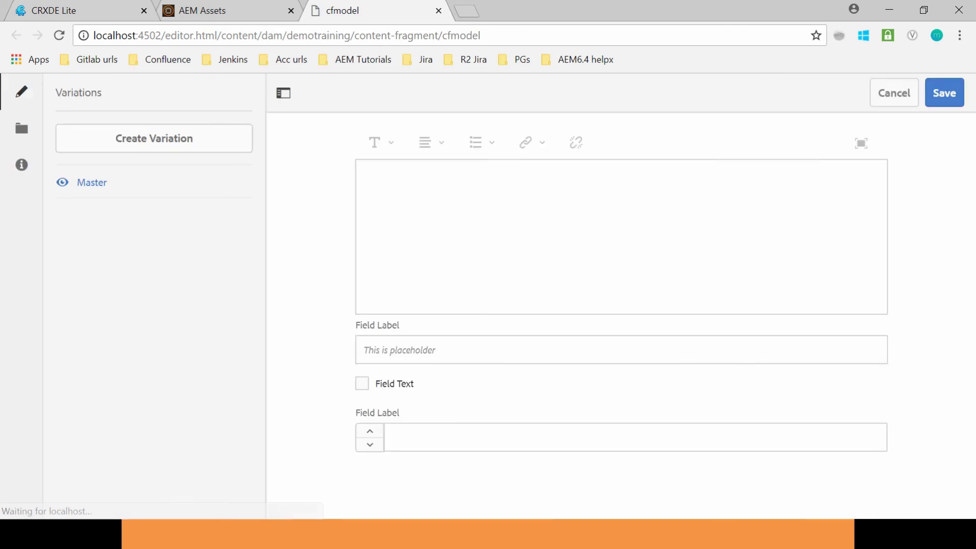
click(466, 227)
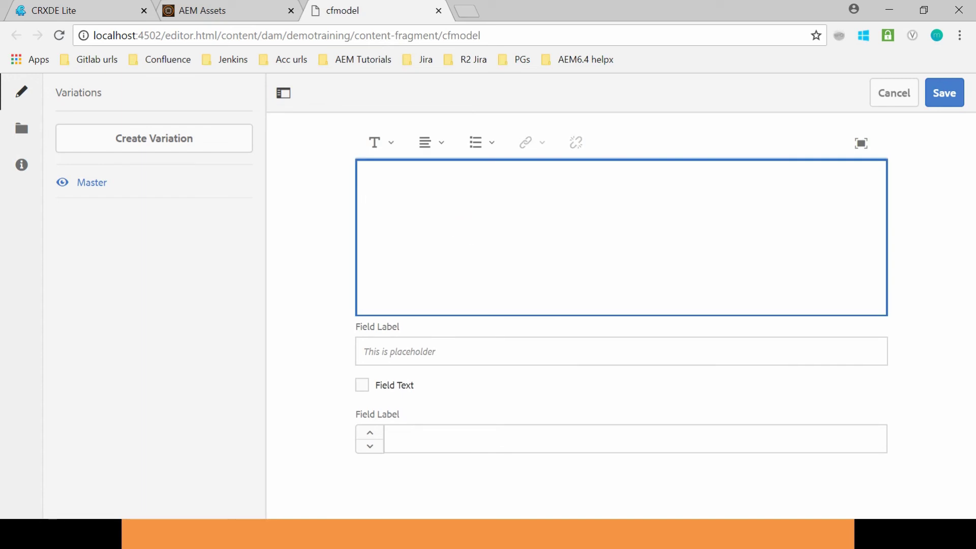
text(fdsfdsfsfsdfsdf fsdfdfsdfsdf)
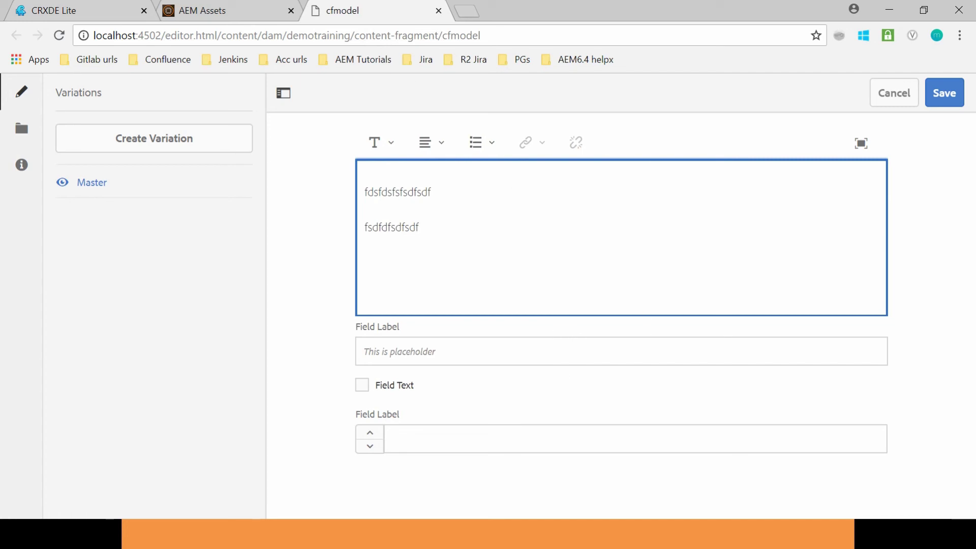
click(362, 385)
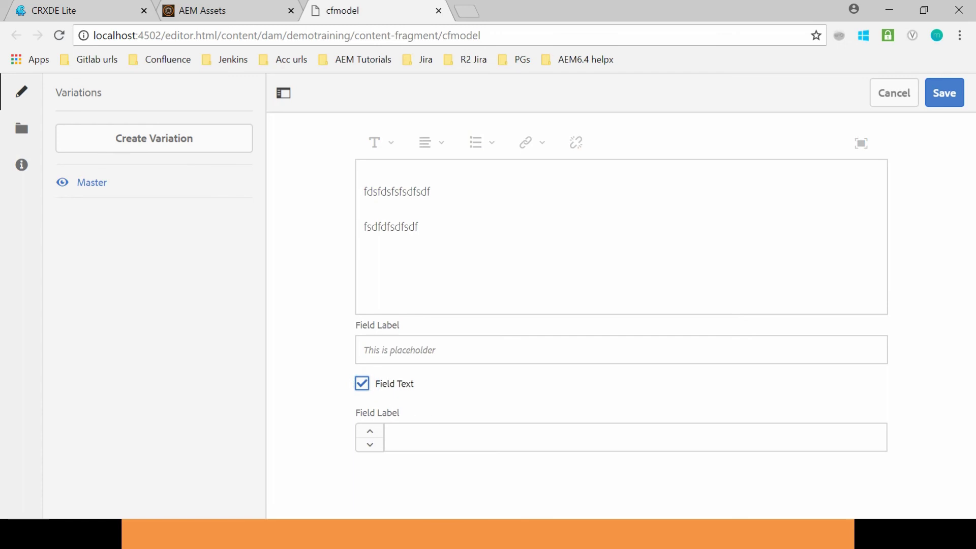
click(456, 438)
text(6)
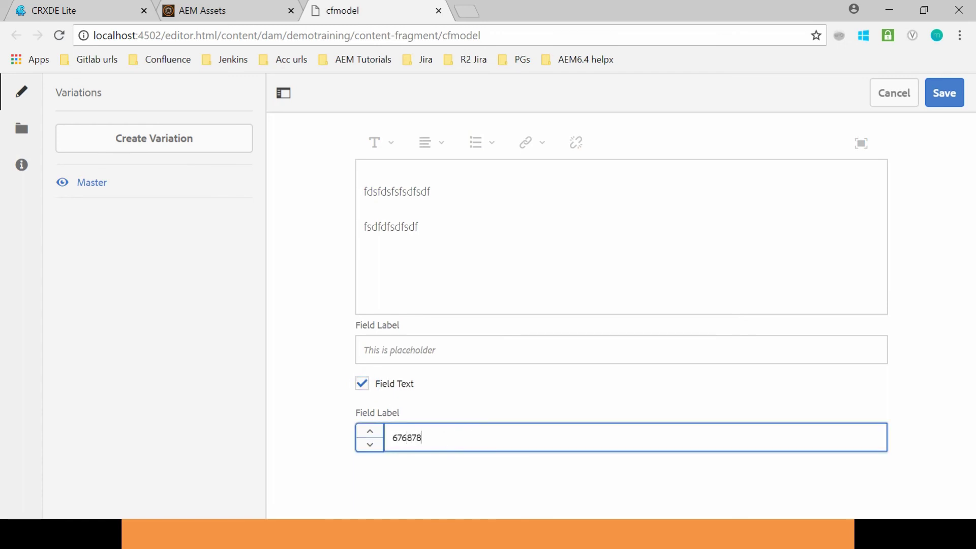
text(76878)
click(517, 351)
text(576575657576)
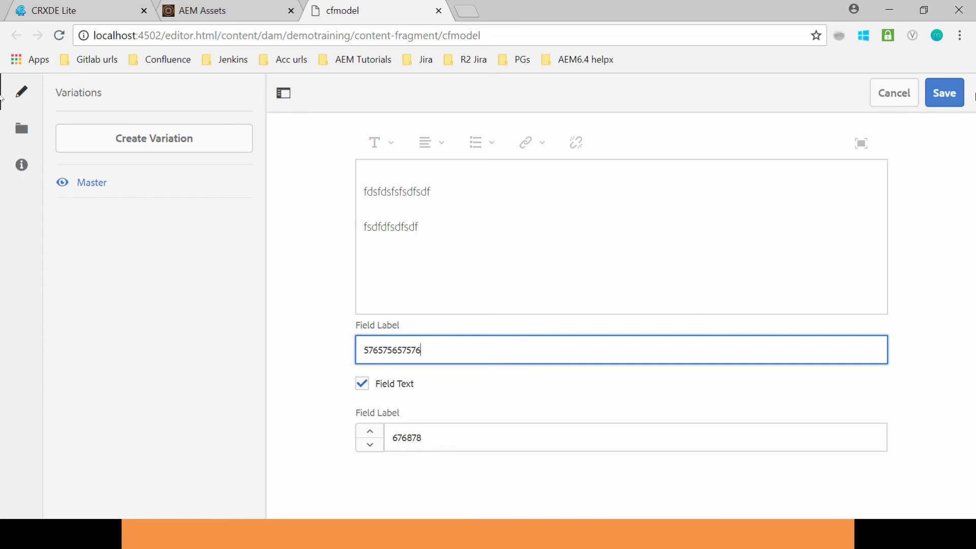
click(952, 99)
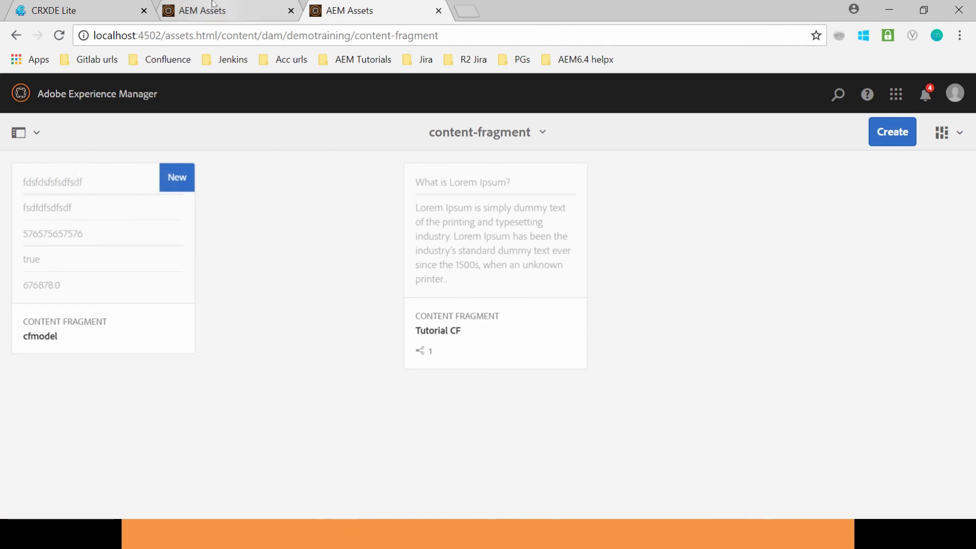
Replace the assets path in the address bar to go to the Sites console
click(212, 6)
drag(166, 35, 704, 66)
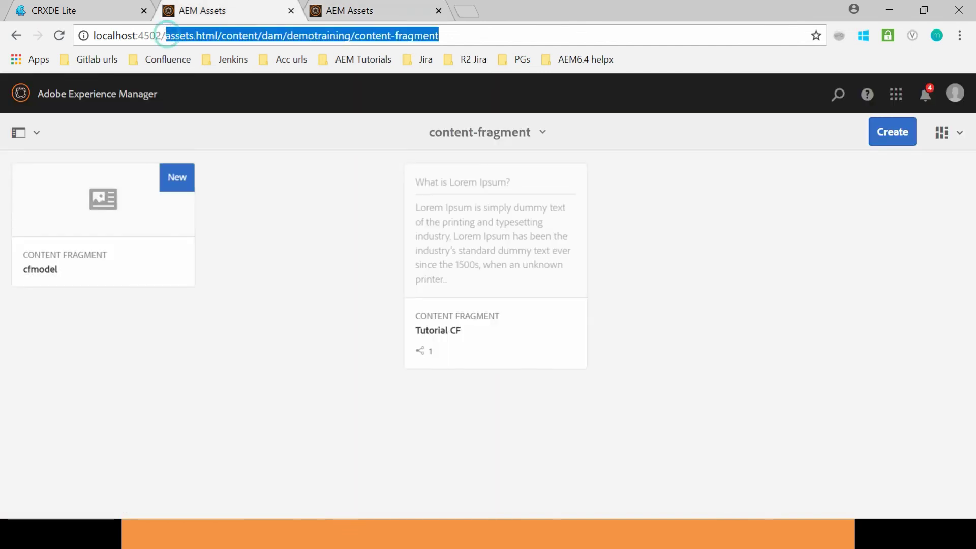
text(si)
key(Return)
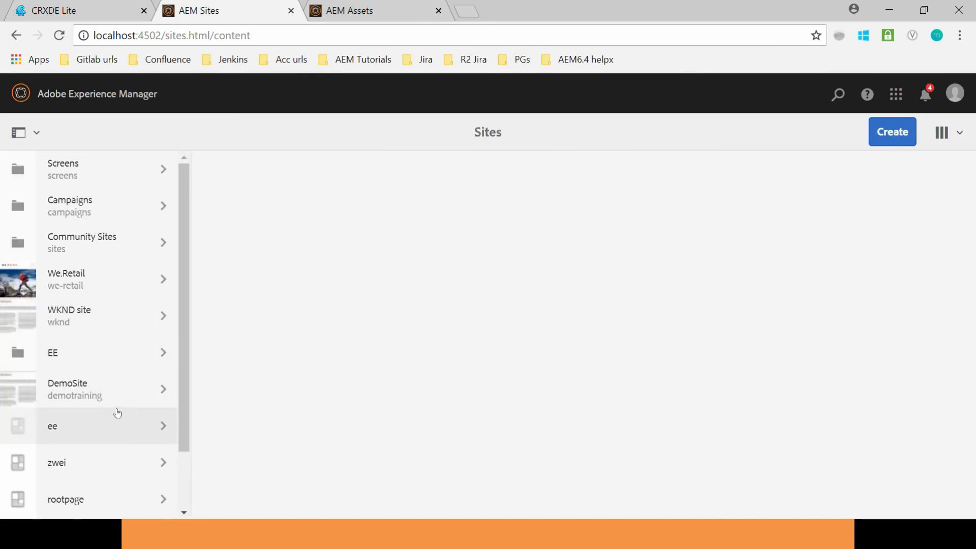
Select only DemoSite's English page, open it in the editor, and close leftover tabs
click(136, 380)
click(211, 206)
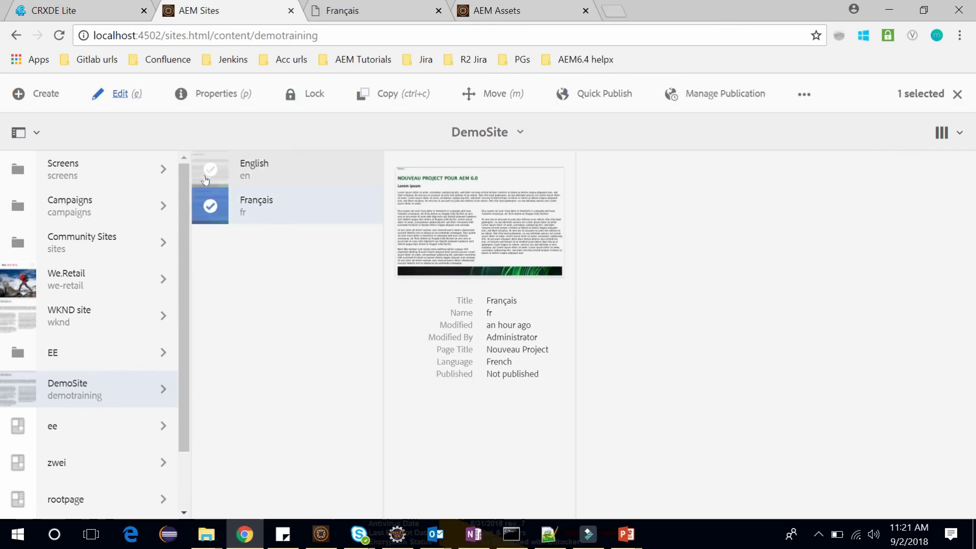
click(210, 169)
click(211, 216)
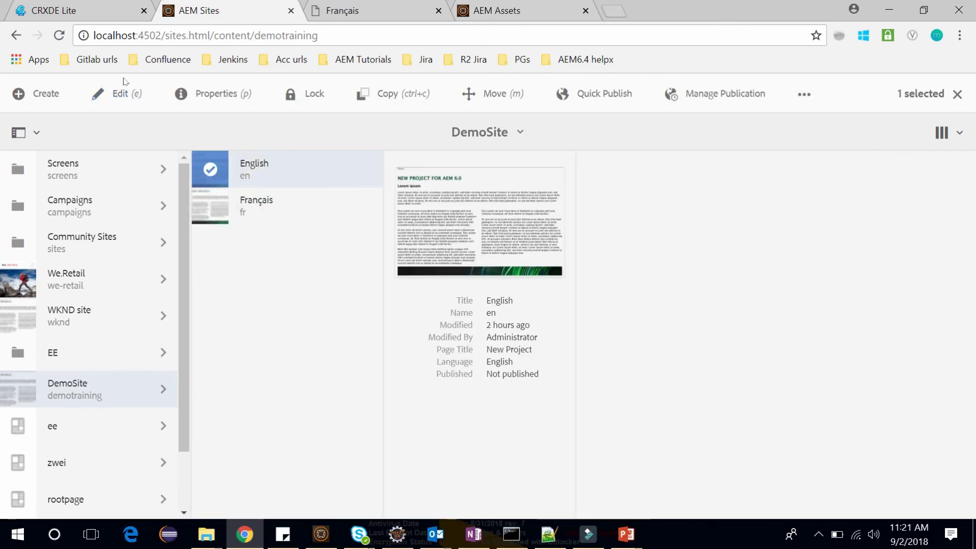
click(123, 94)
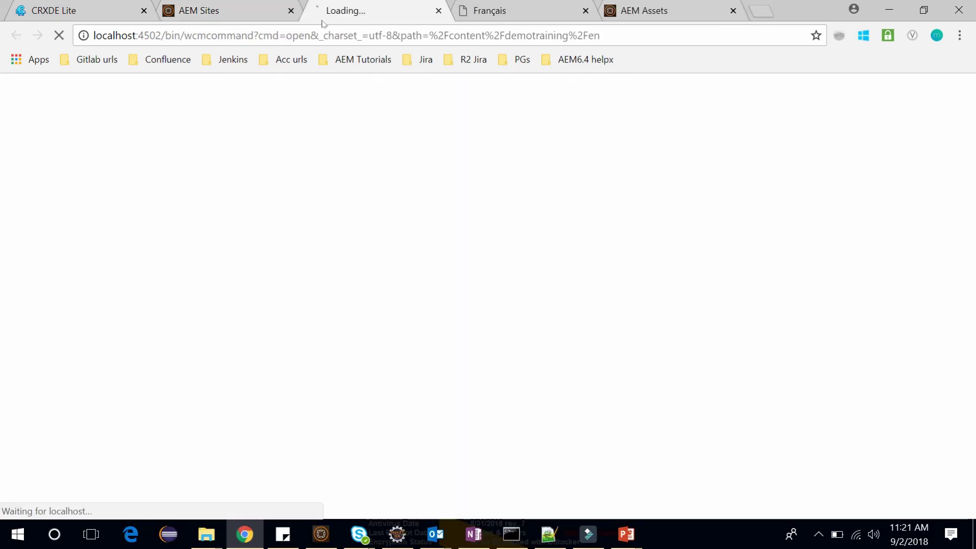
click(585, 10)
click(586, 11)
Insert a Content Fragment component into the bottom empty area of the English page
scroll(383, 281, down, 15)
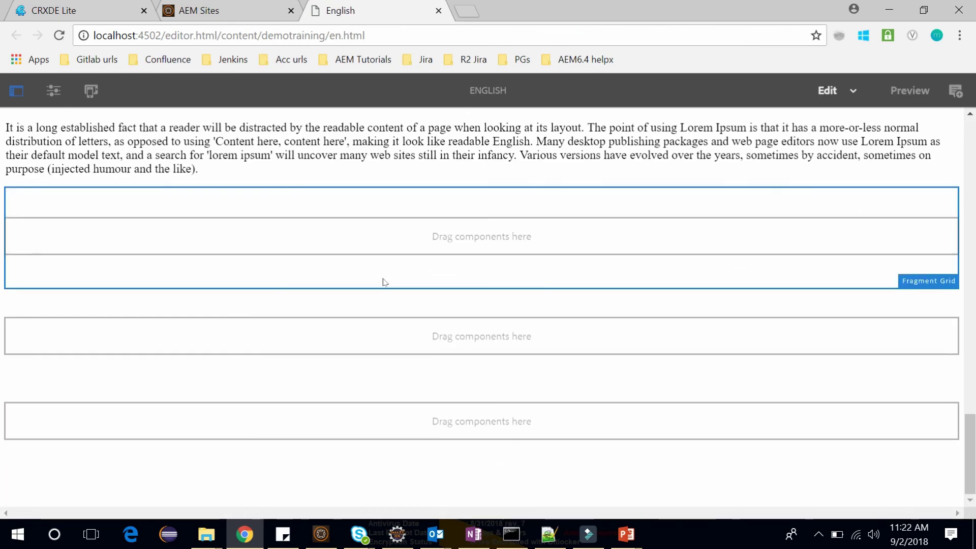
double_click(341, 420)
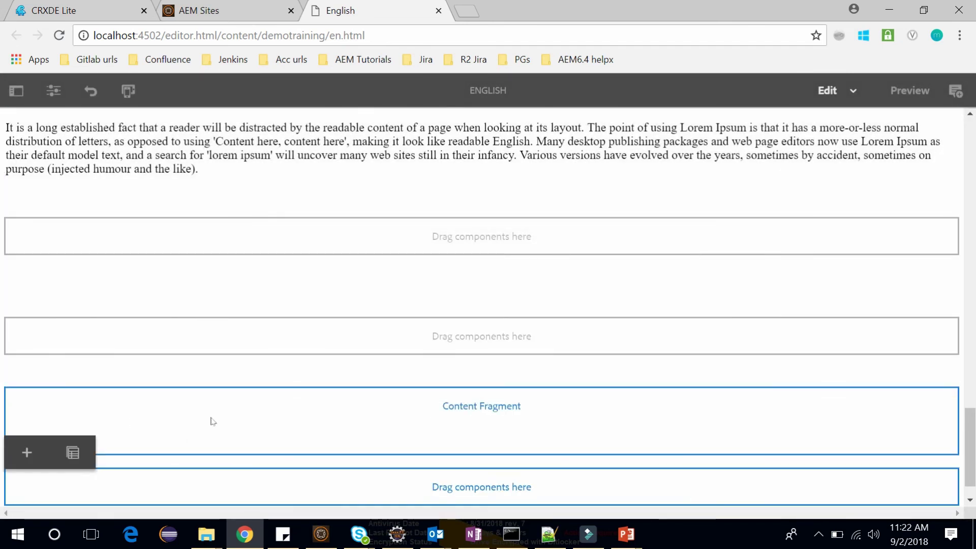
double_click(213, 421)
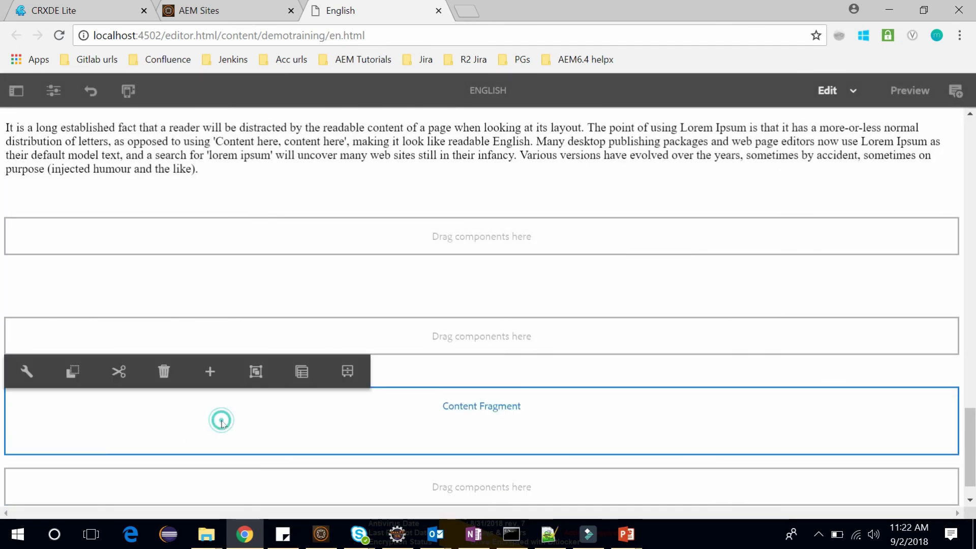
Link the component to demotraining/content-fragment/cfmodel and apply the settings
click(558, 183)
click(651, 180)
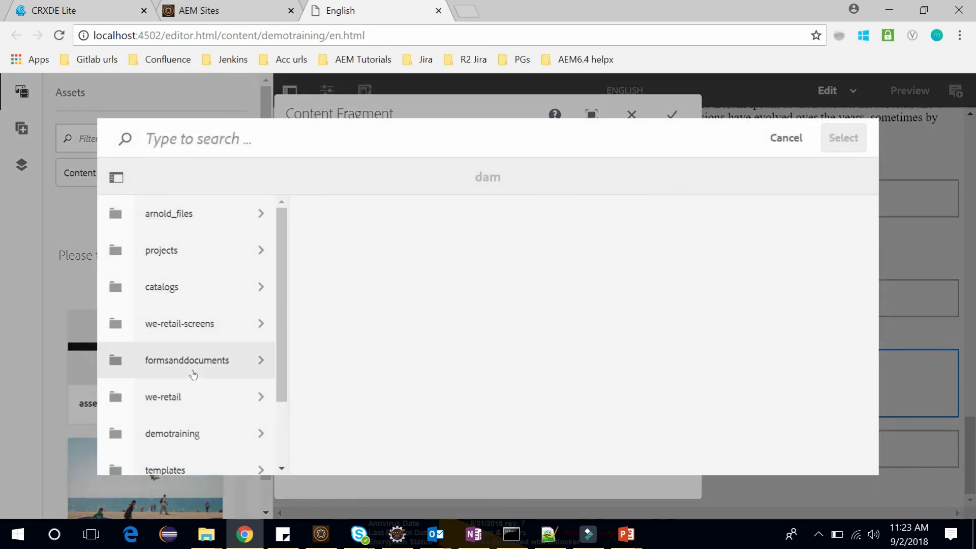
scroll(193, 379, down, 2)
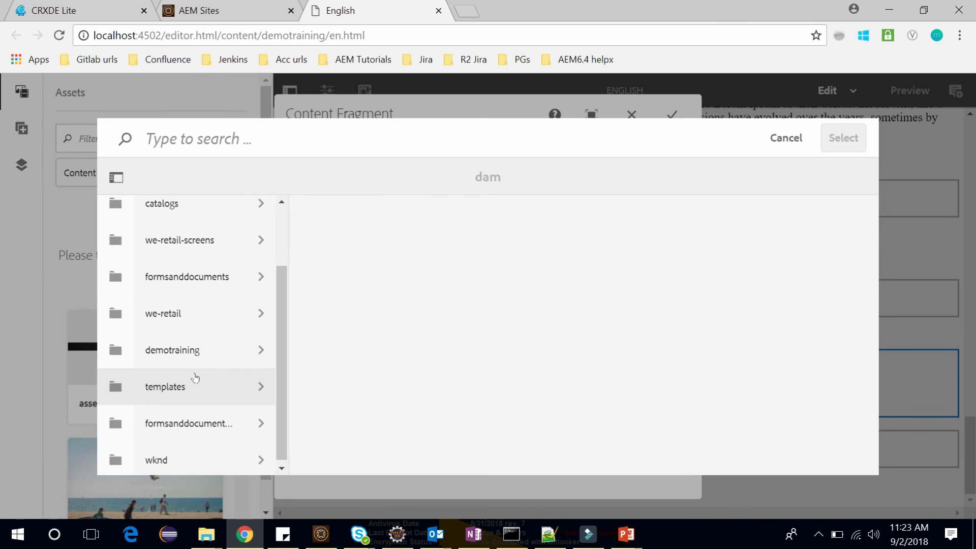
click(214, 359)
click(447, 211)
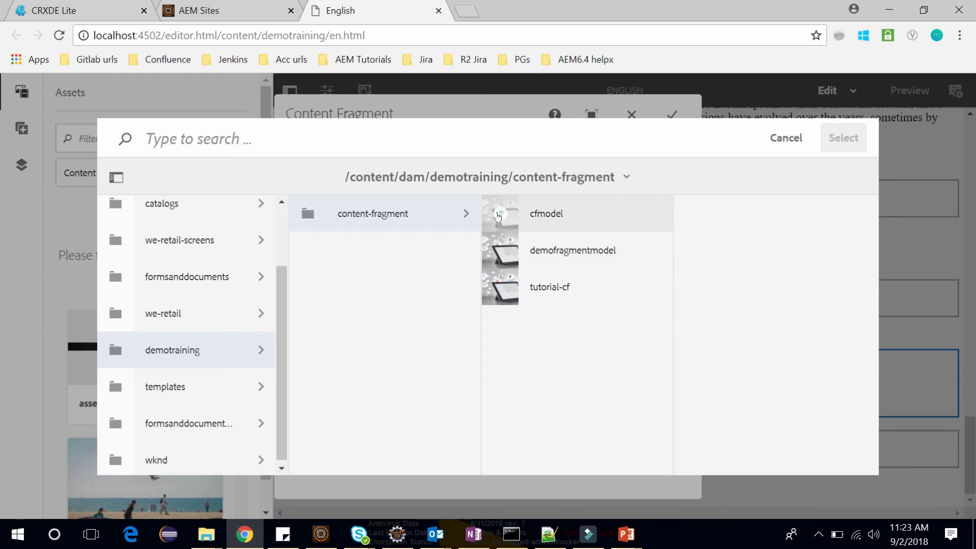
click(498, 214)
click(843, 138)
click(672, 115)
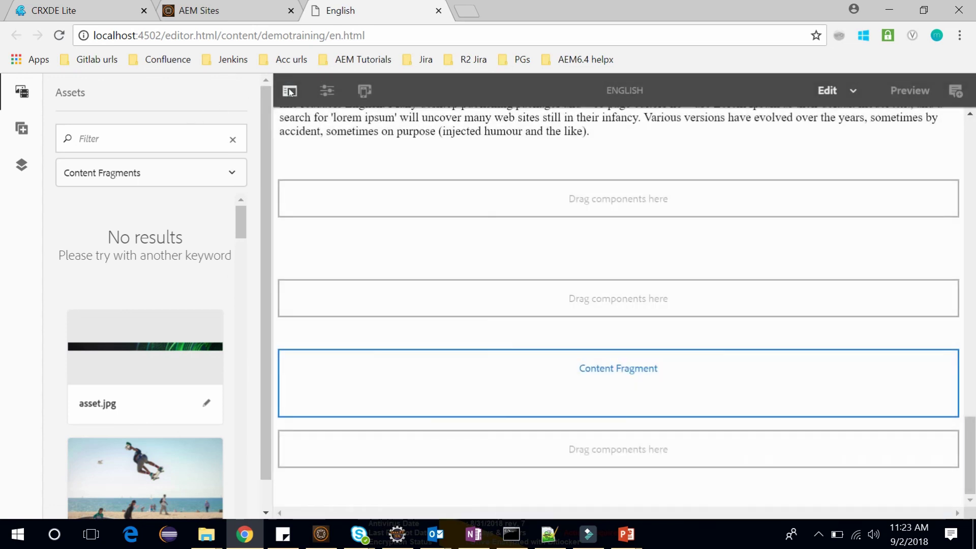
click(290, 90)
scroll(71, 445, down, 1)
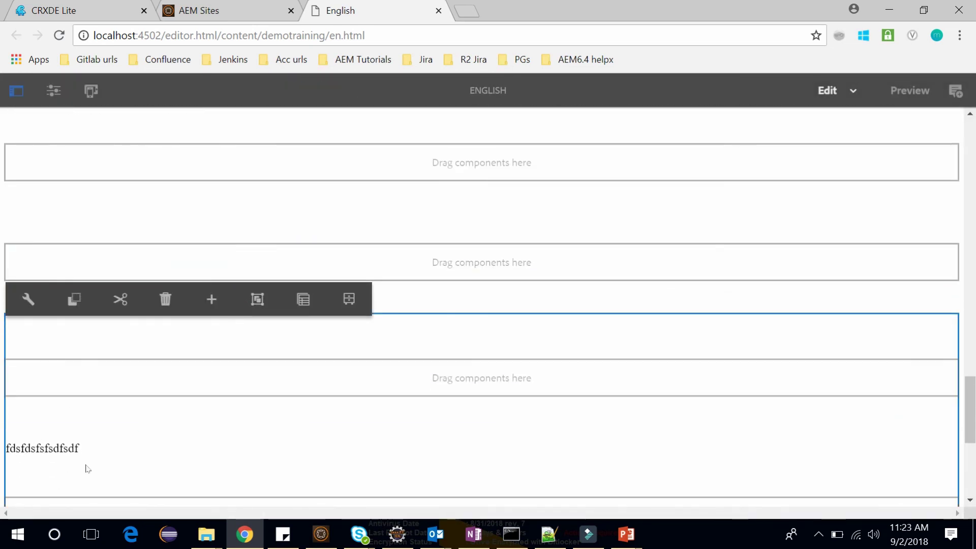